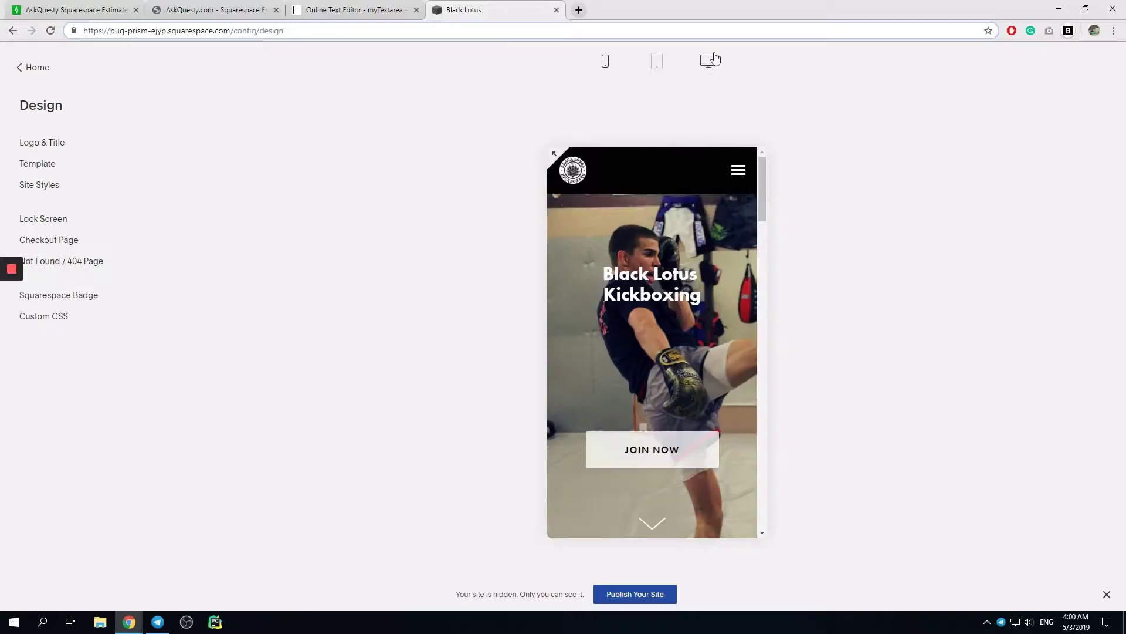
Switch the Black Lotus site preview from mobile to desktop width
click(710, 60)
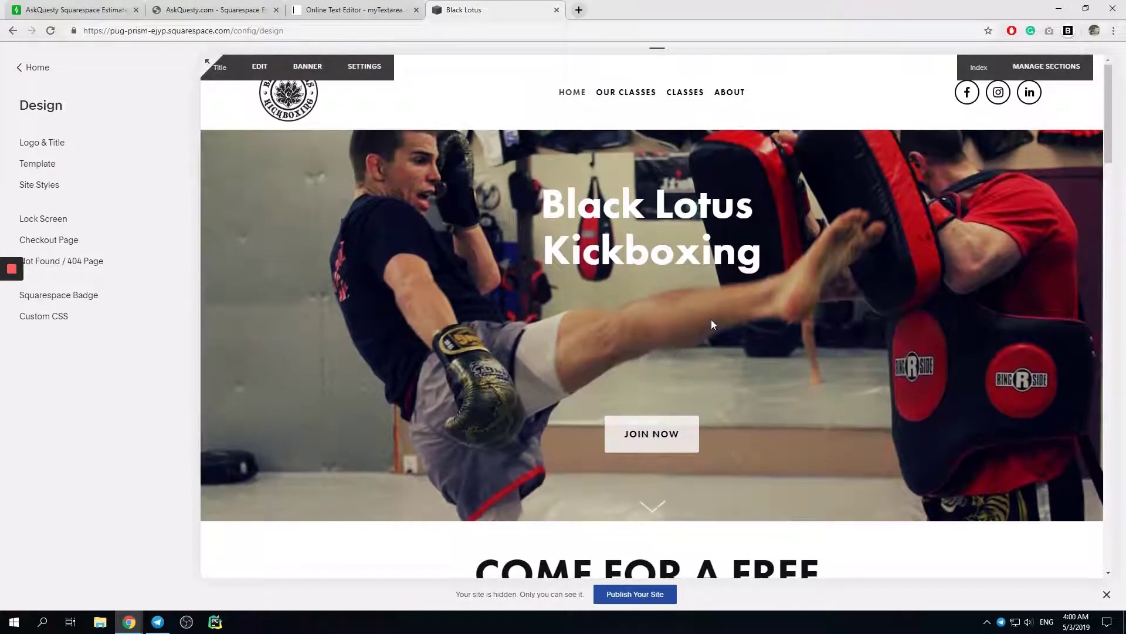
Inspect the COME FOR A FREE TRIAL heading and copy its block ID, block-5751f287a3360c49ea23451a
key(ctrl+shift+i)
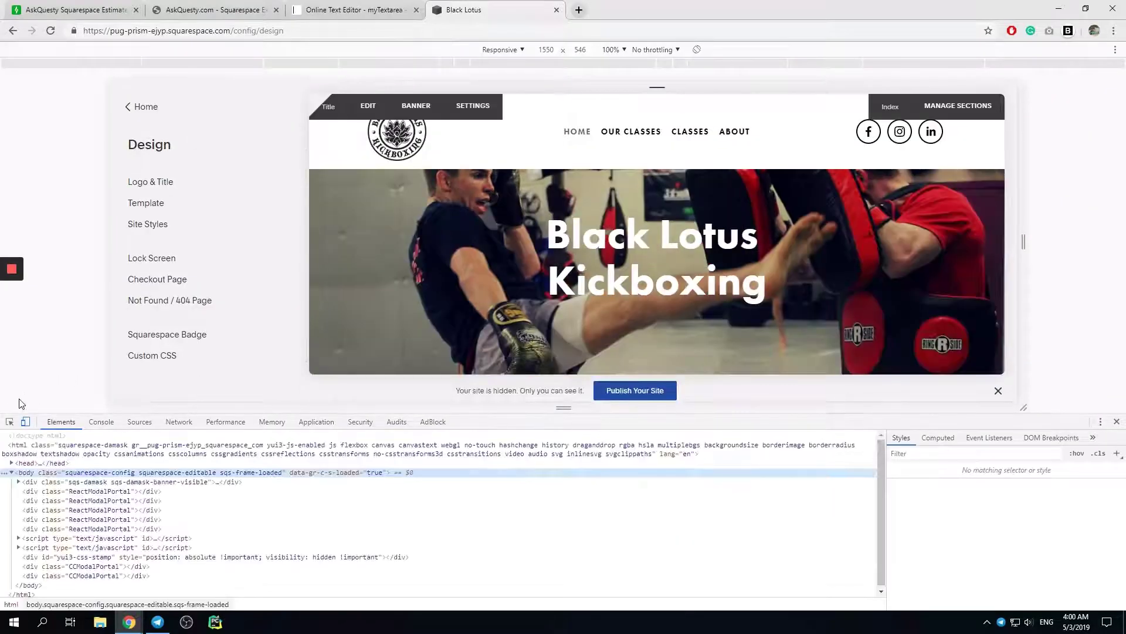
click(9, 421)
scroll(857, 262, down, 3)
scroll(747, 304, down, 3)
scroll(688, 204, down, 3)
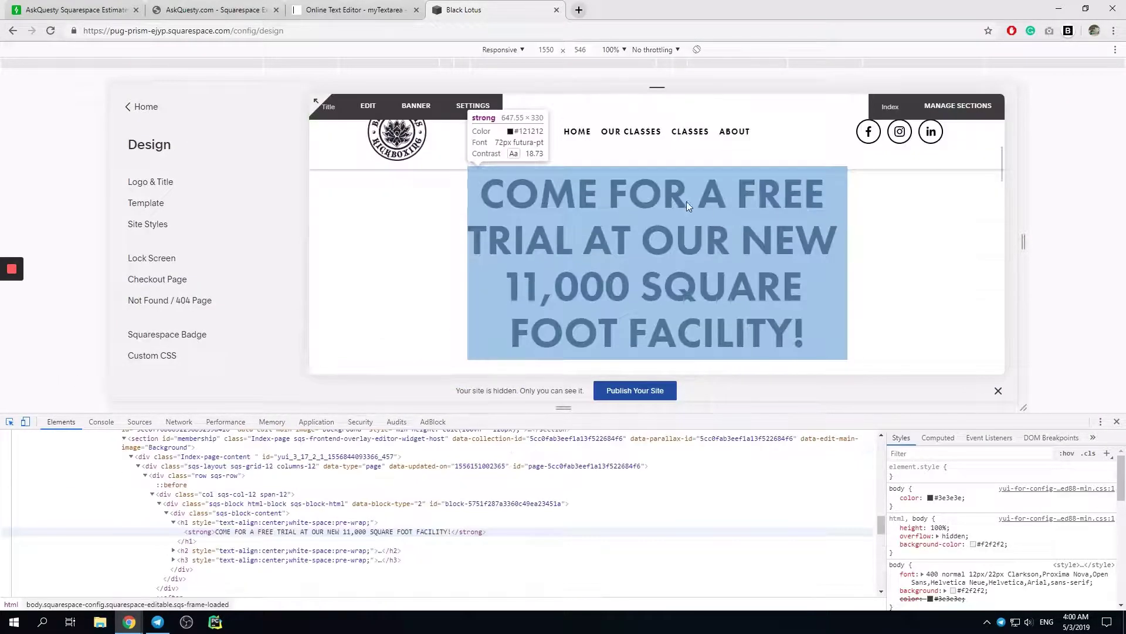
click(667, 295)
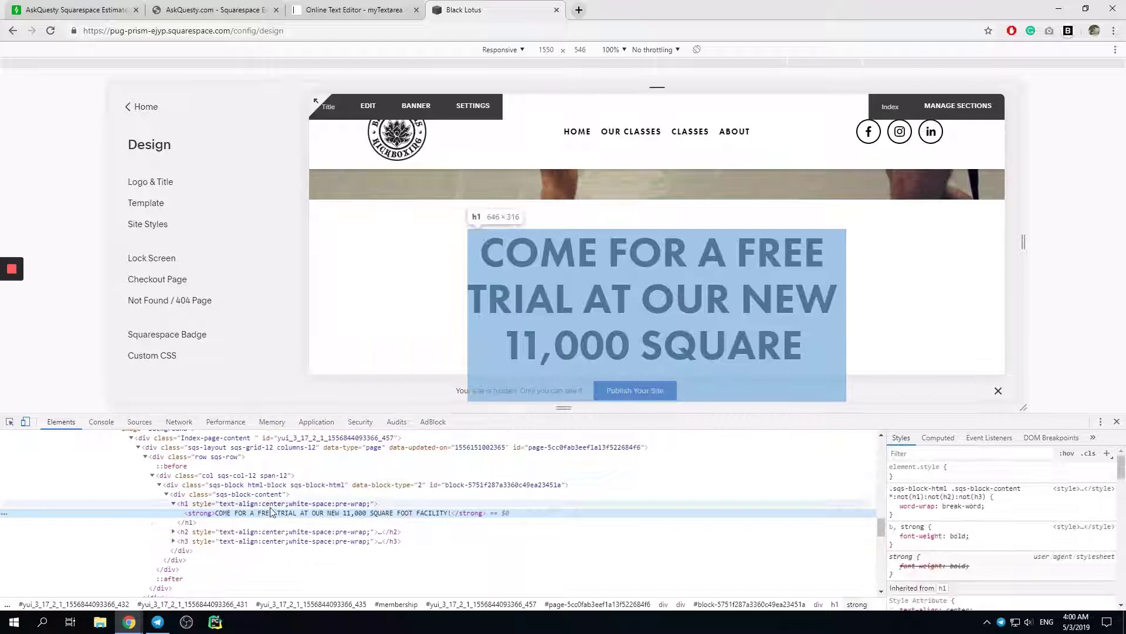
click(440, 485)
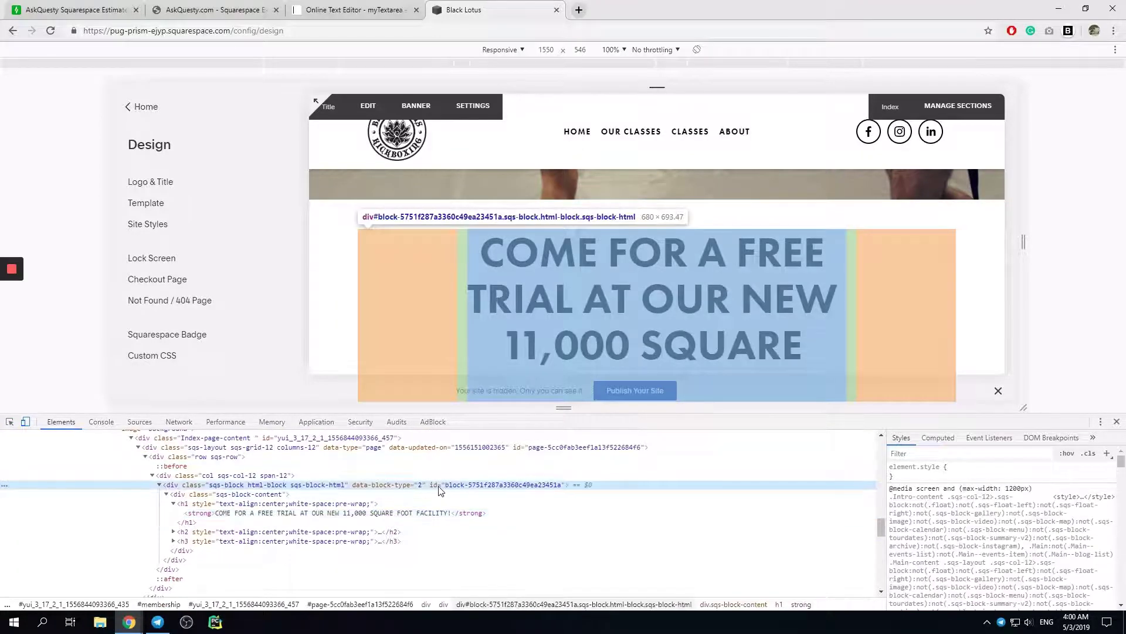
double_click(474, 485)
key(ctrl+c)
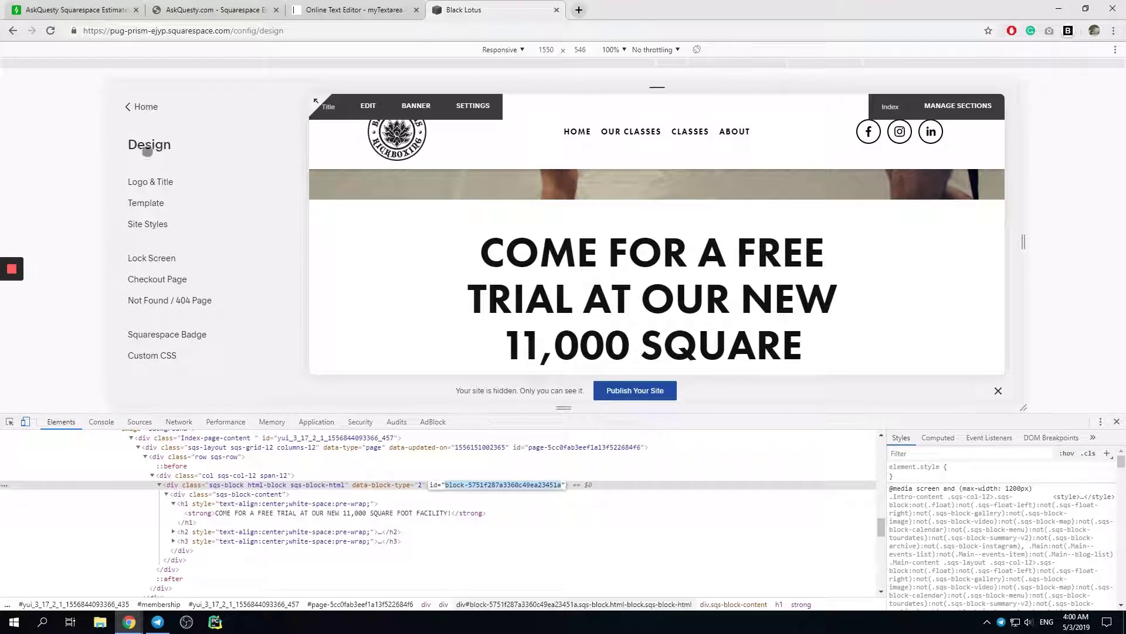
Open the Custom CSS editor from the Design settings
click(142, 107)
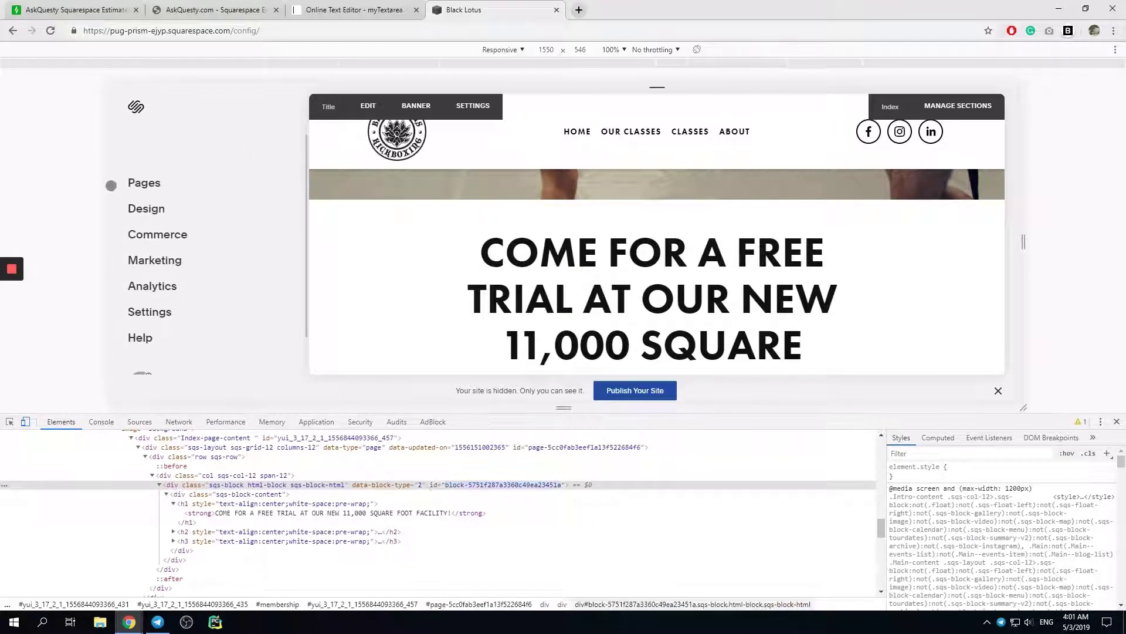
click(147, 209)
click(150, 352)
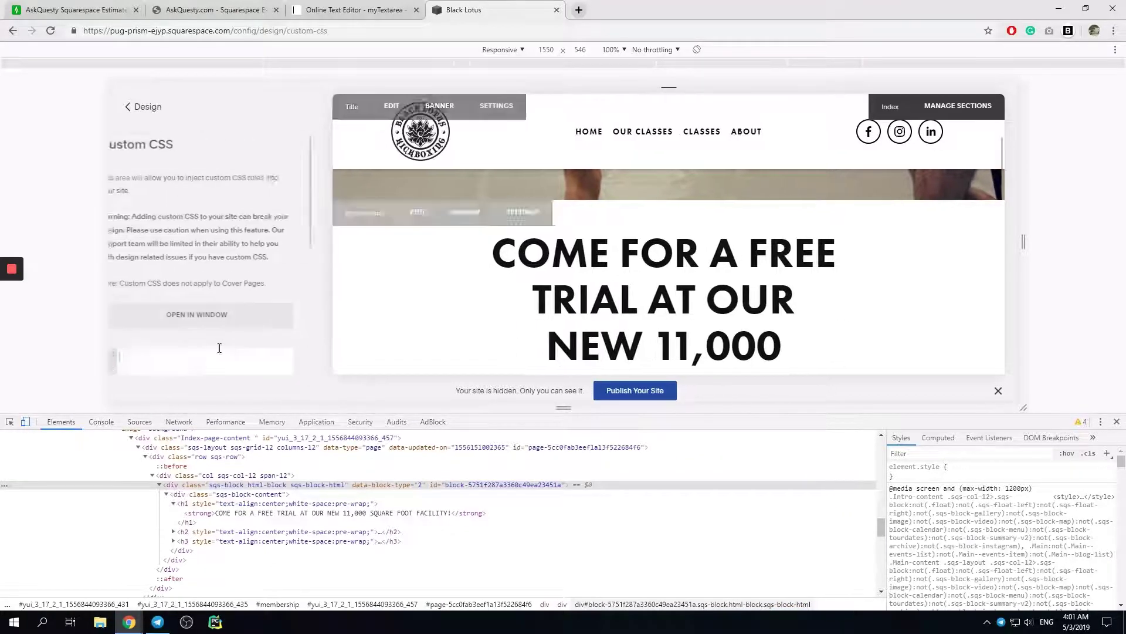
Enlarge the preview and add blank lines after the existing CSS rules
scroll(220, 348, down, 5)
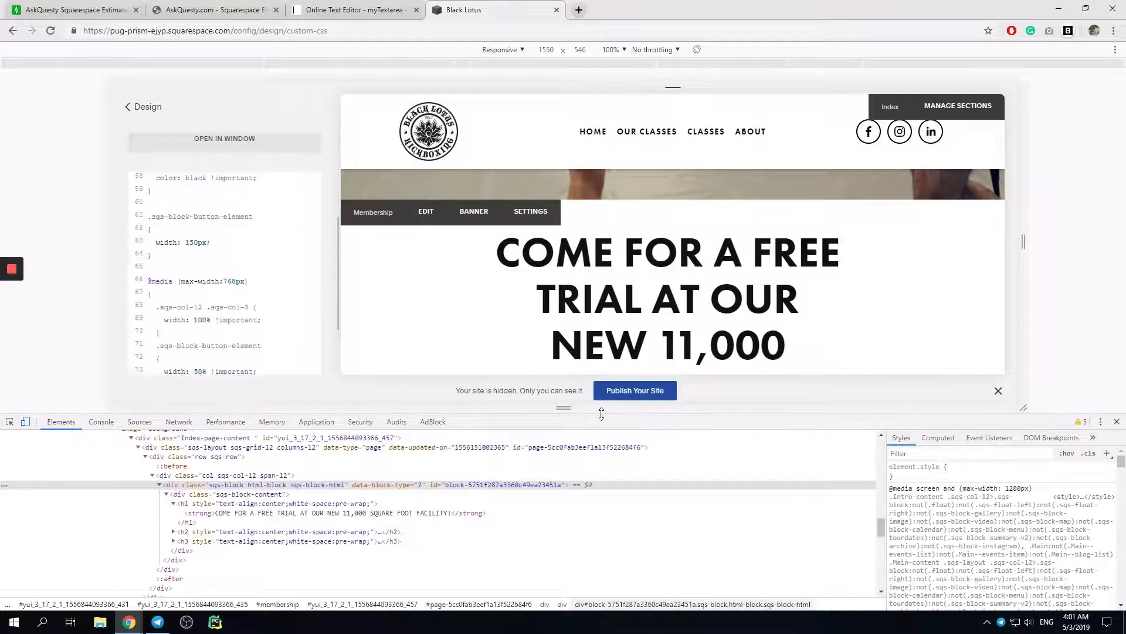
drag(601, 414, 601, 522)
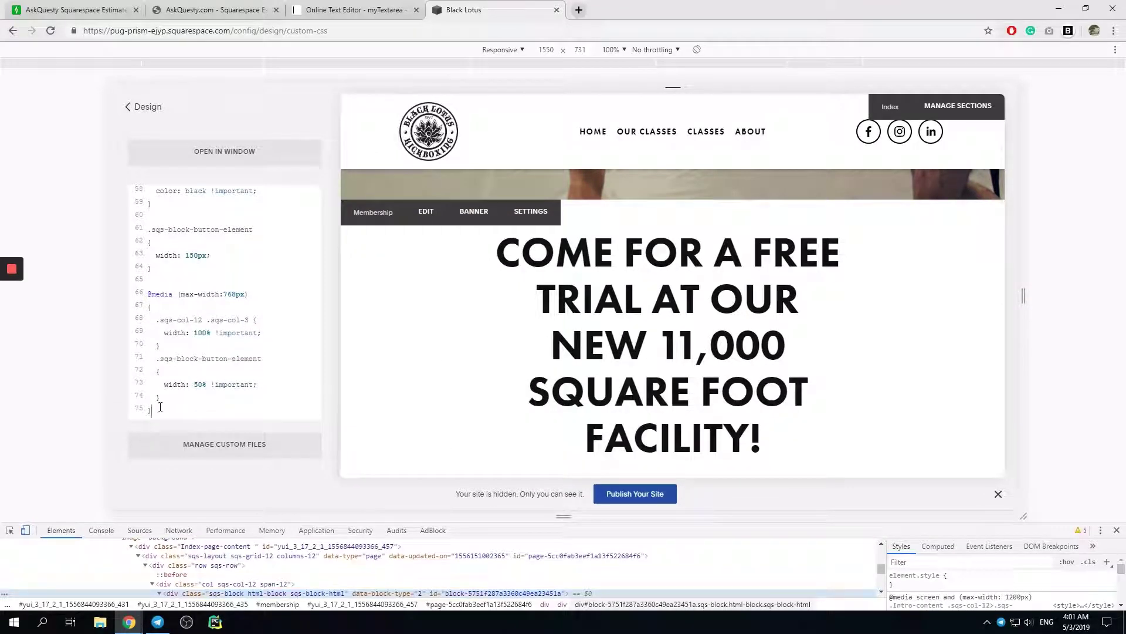
click(160, 406)
key(Return)
key(Return)
key(Return)
key(Return)
key(Return)
key(Return)
key(Return)
key(Return)
key(Return)
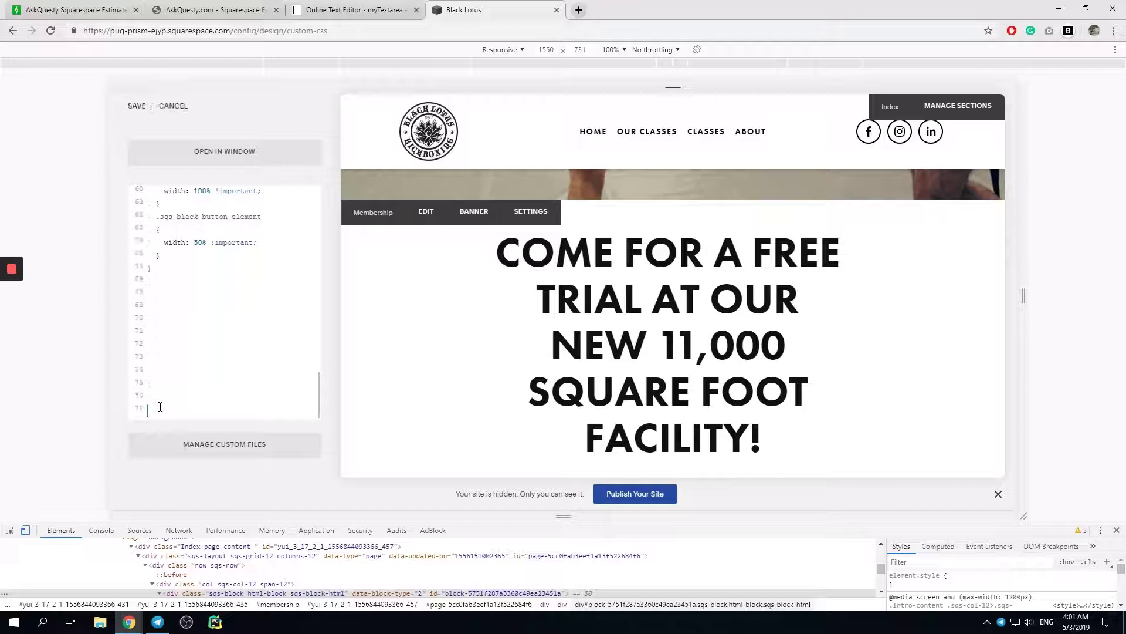
key(Return)
key(Return)
key(Return)
key(Return)
key(Return)
key(Return)
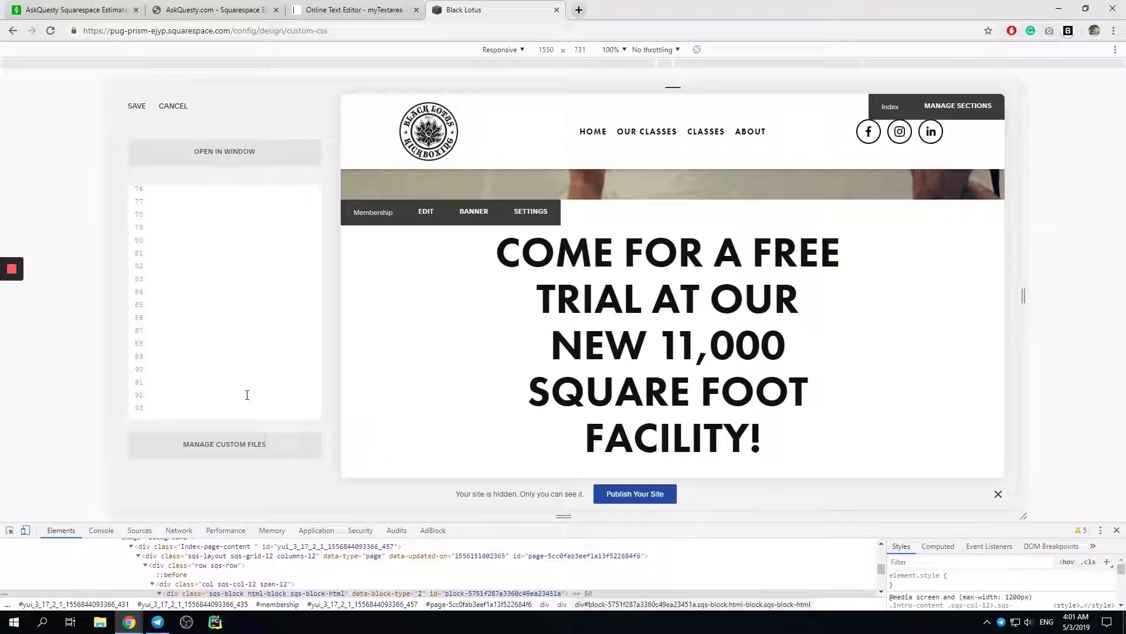
Write a display:none rule for block-5751f287a3360c49ea23451a, save, and prefix the selector with #
key(ctrl+v)
key(Return)
text({)
key(Return)
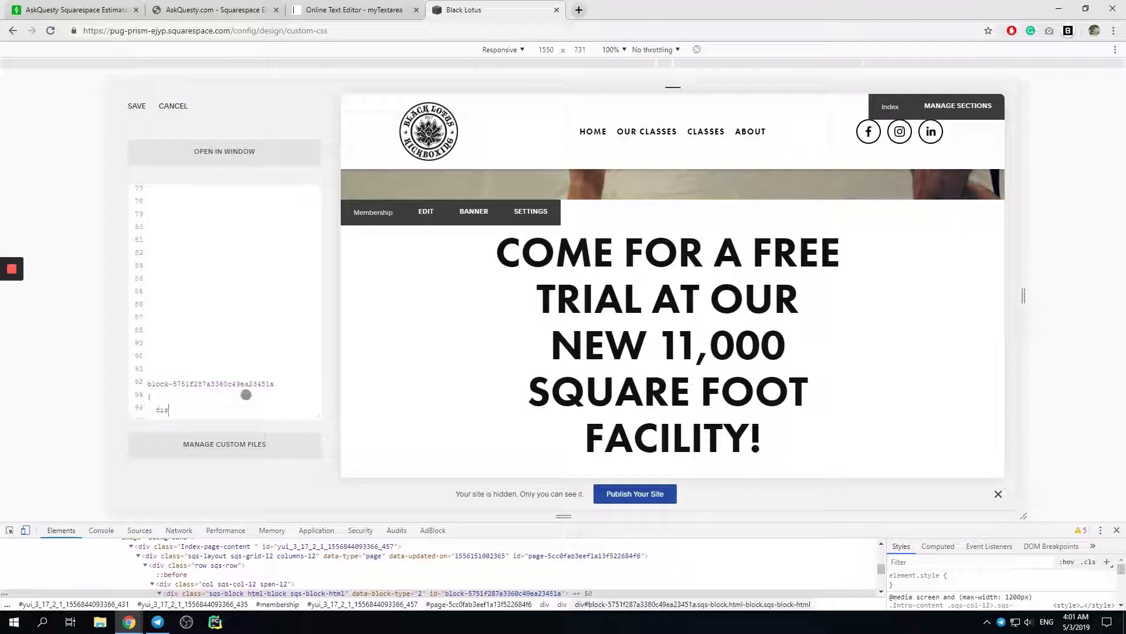
text(play:none)
click(135, 105)
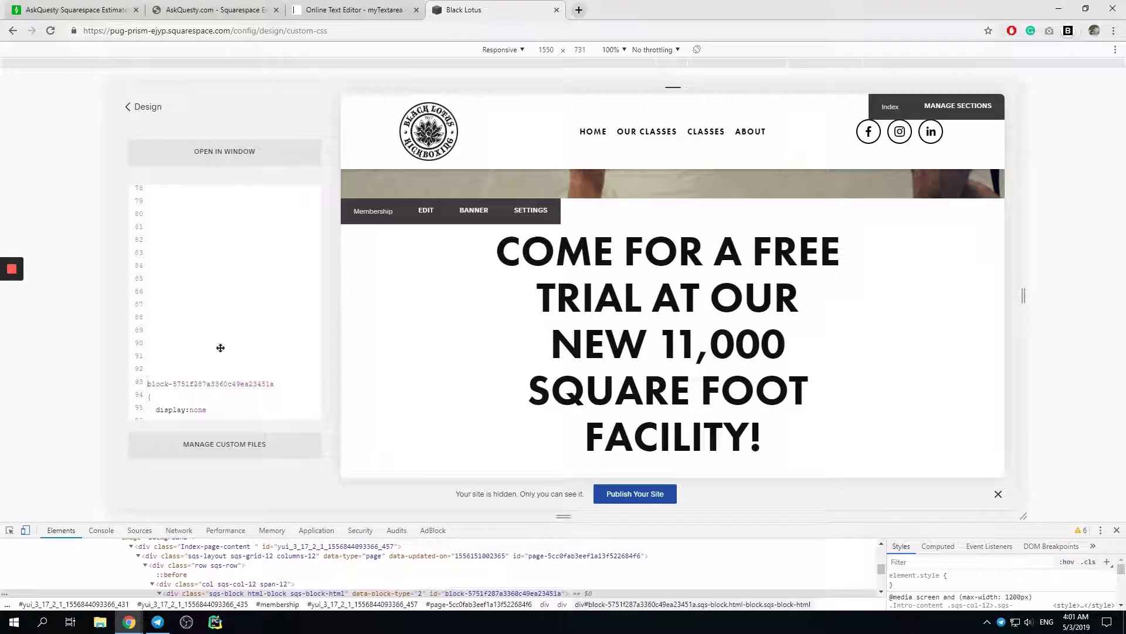
text(#)
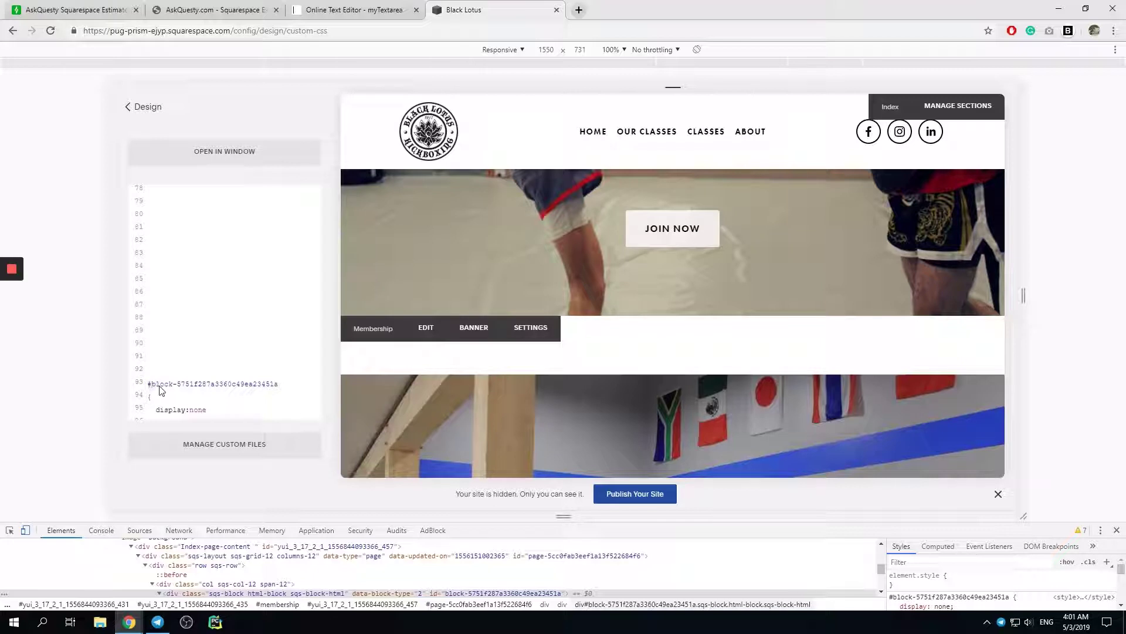
Remove the # from the block selector, save to compare, then restore the #
key(BackSpace)
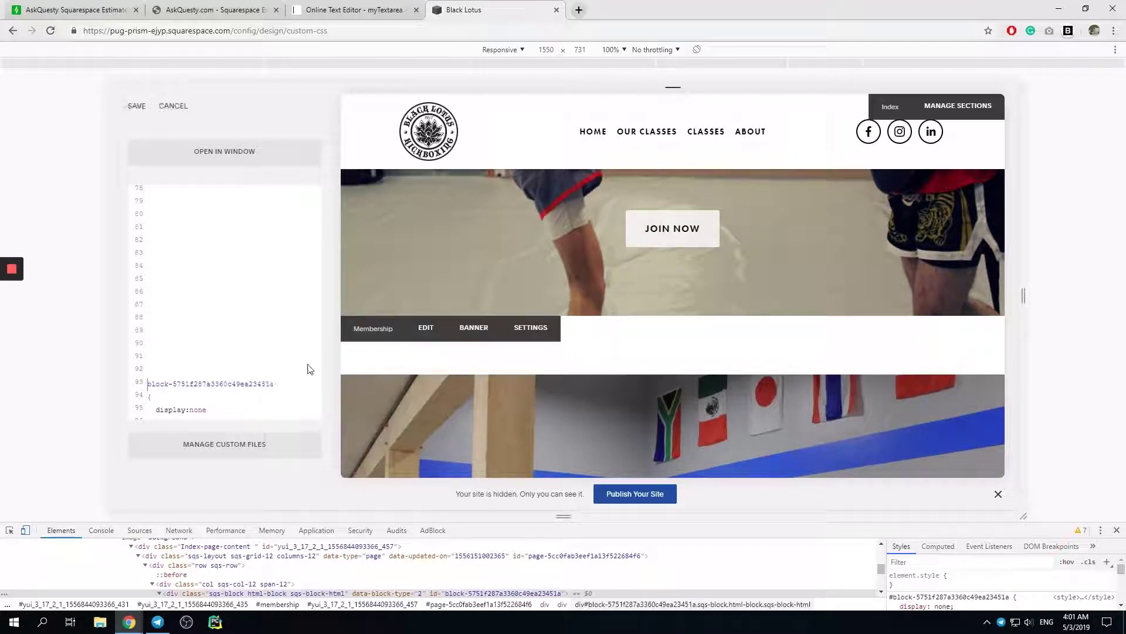
click(137, 107)
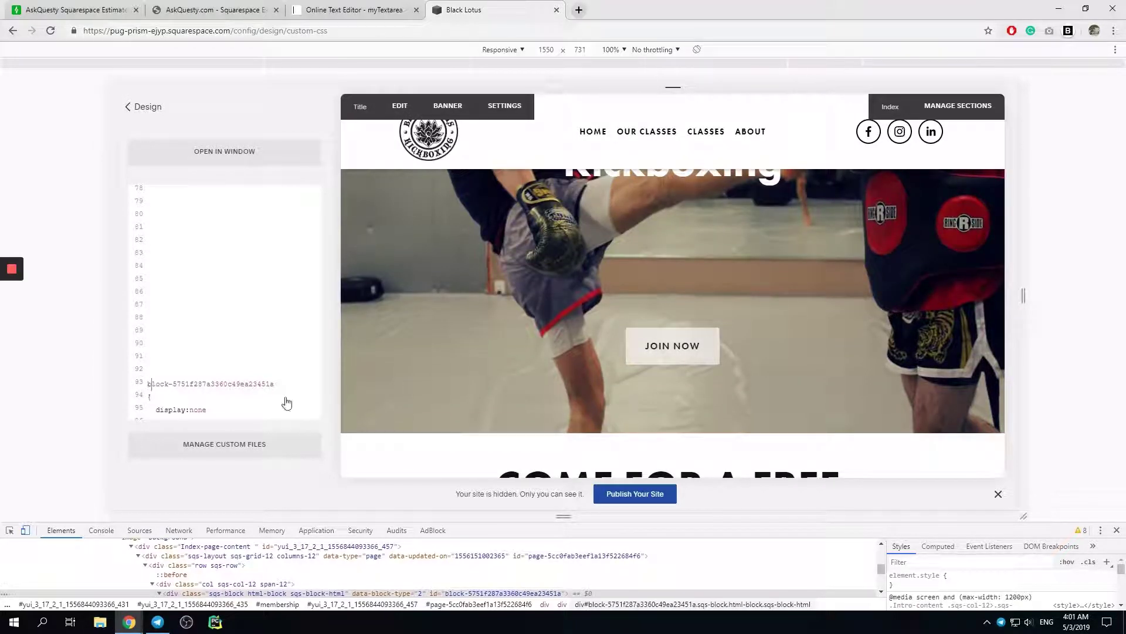
text(#)
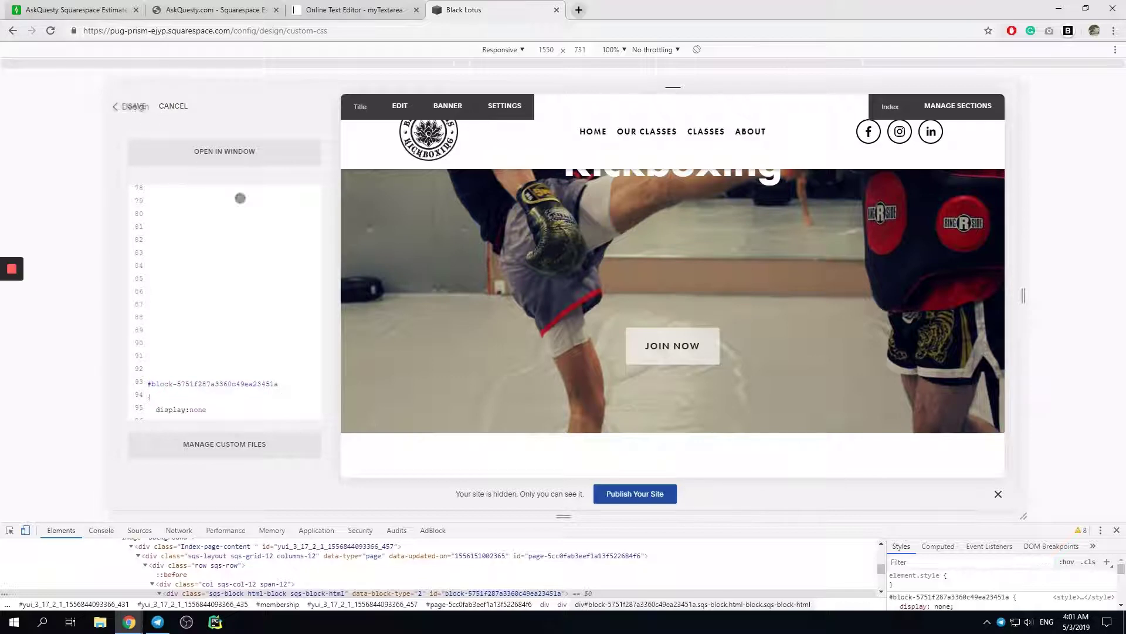
Scroll the homepage preview to confirm the free-trial heading is hidden
scroll(490, 315, down, 3)
scroll(253, 394, down, 1)
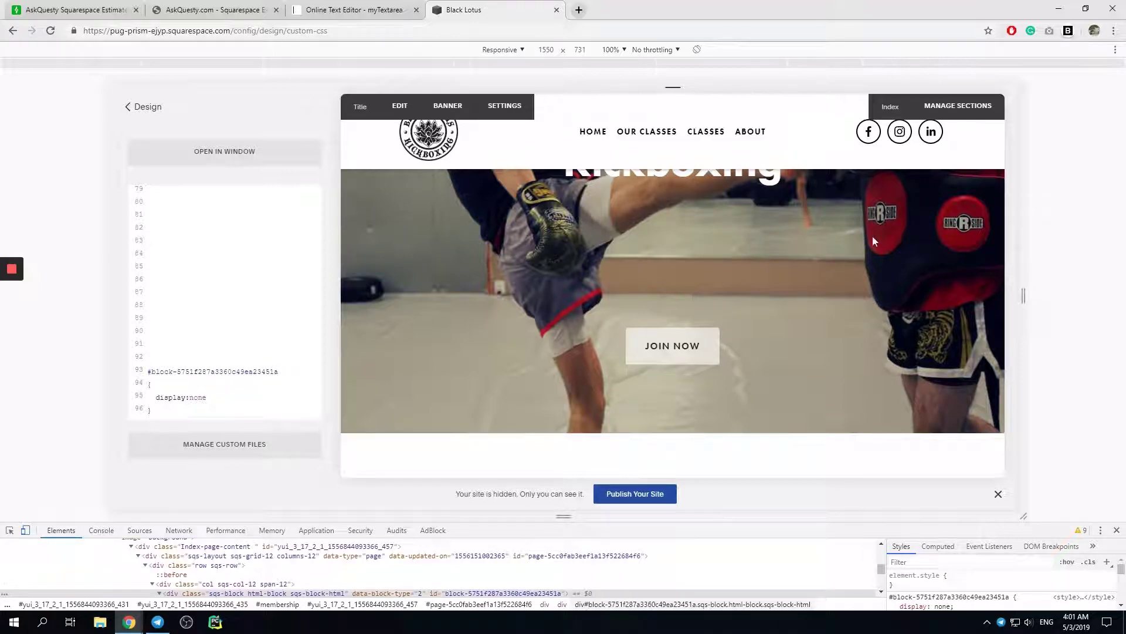
scroll(841, 299, down, 2)
scroll(900, 250, down, 5)
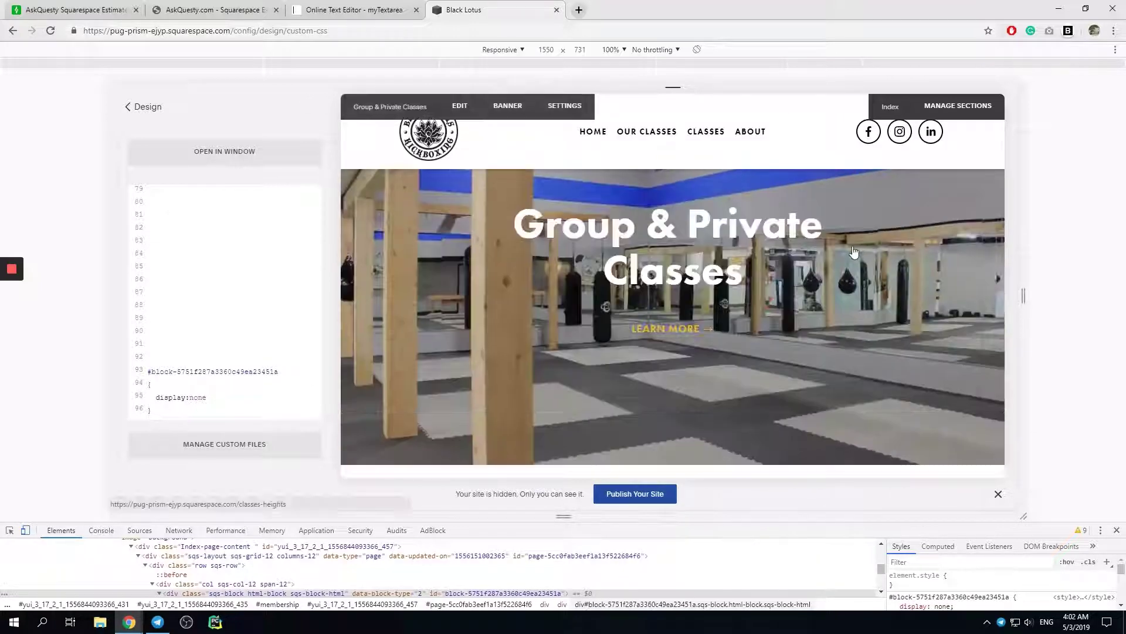
scroll(596, 173, up, 3)
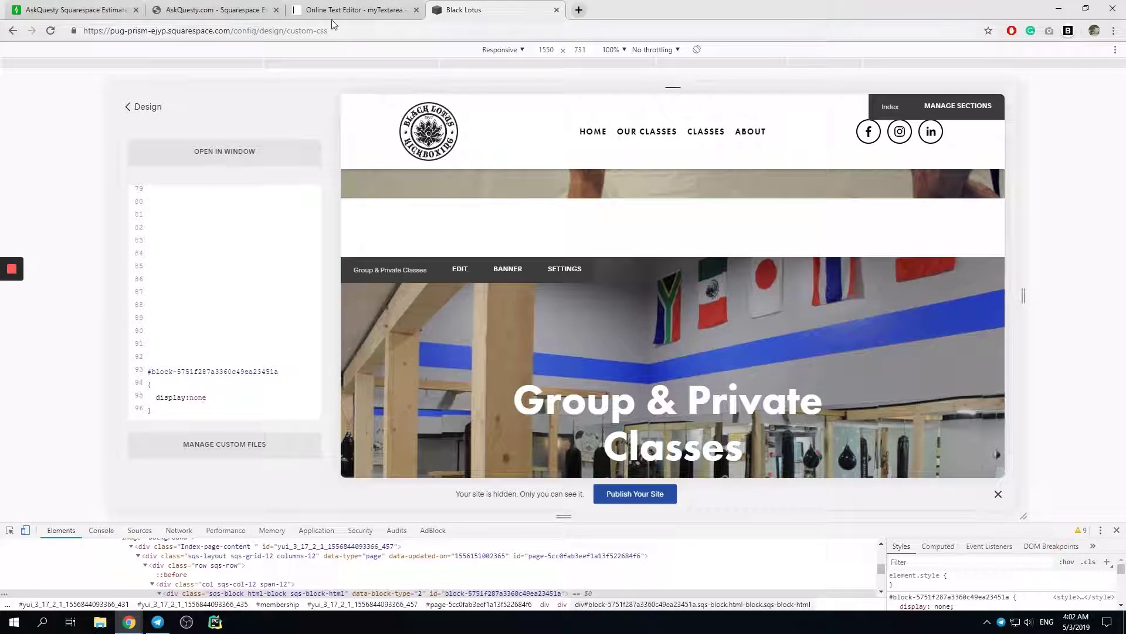
Open the live site in a new tab using its base address plus '/?'
drag(230, 30, 84, 30)
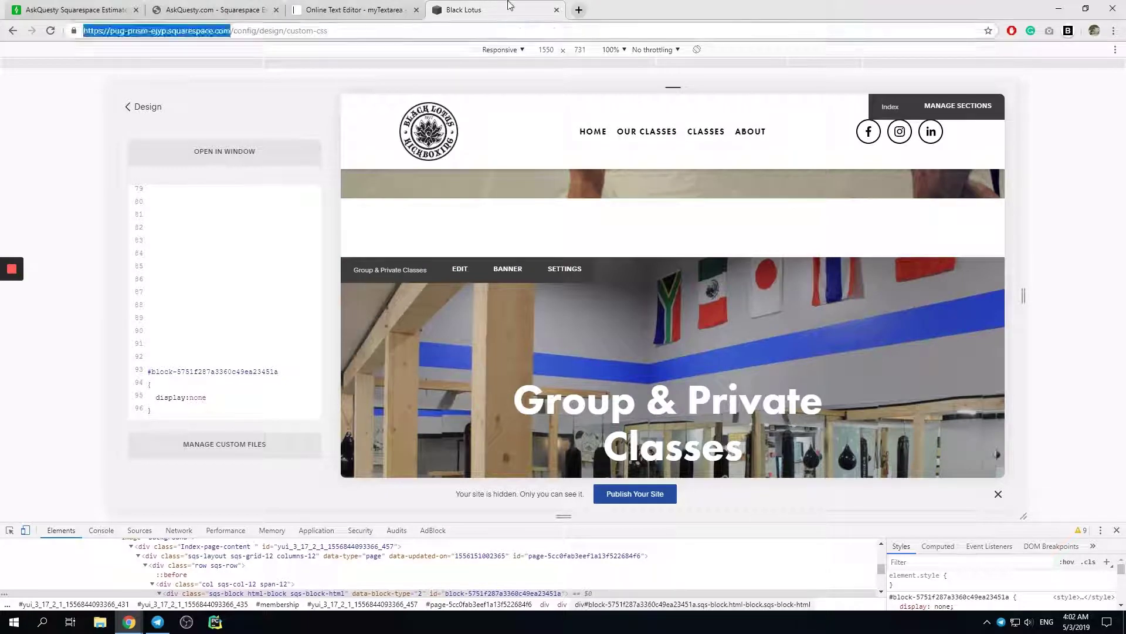
key(ctrl+c)
click(580, 9)
key(ctrl+v)
text(/?)
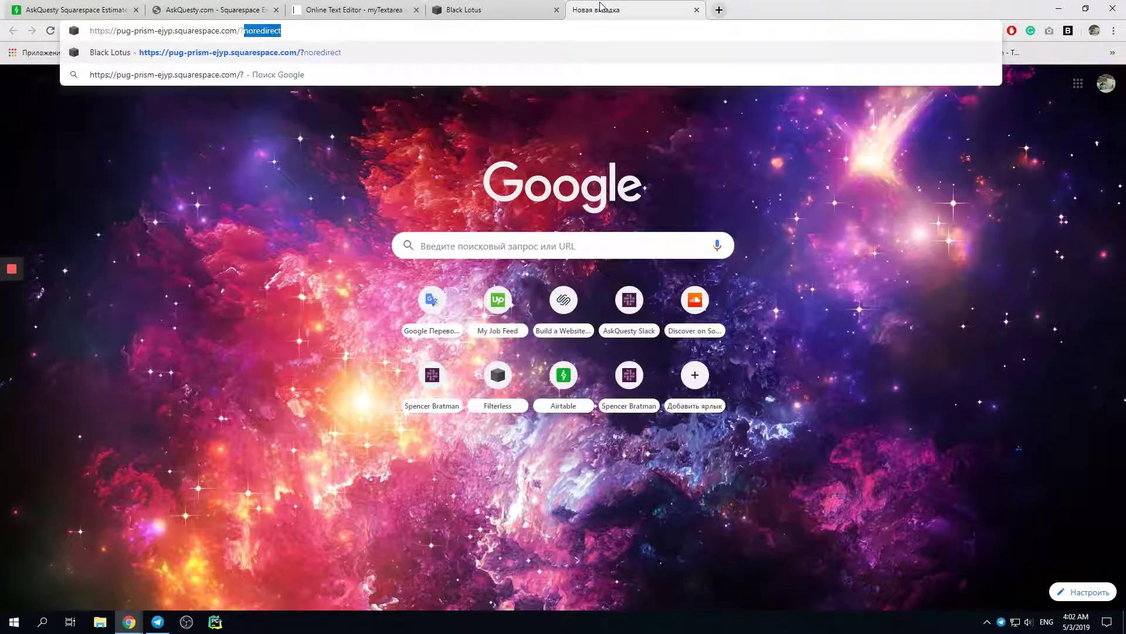
key(Return)
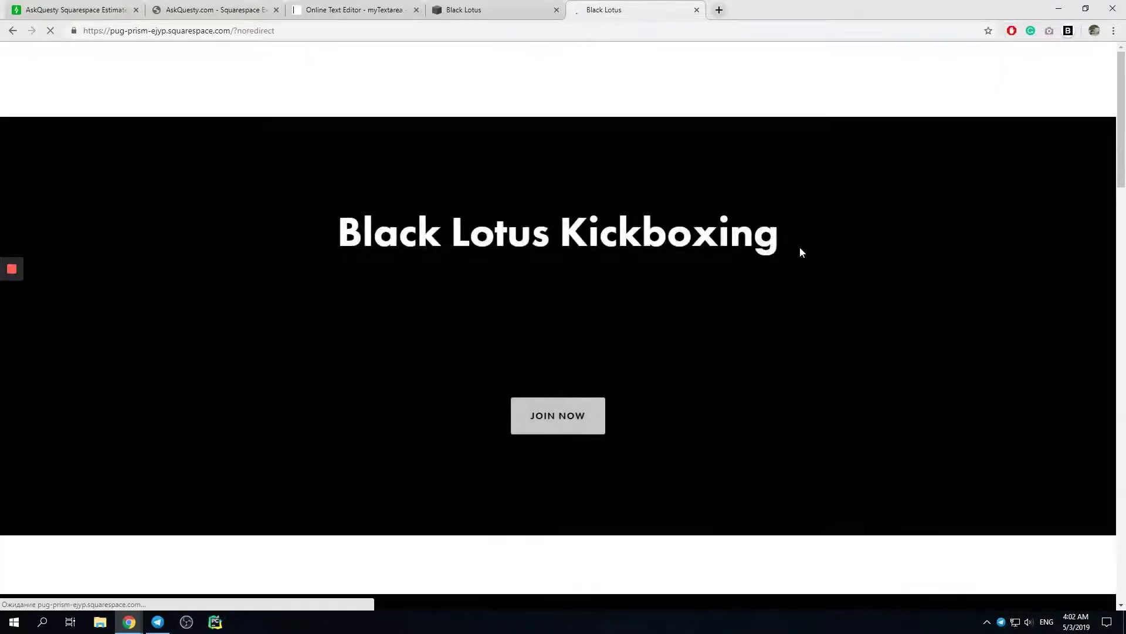
Inspect the live footer links and select the nav's class name, Footer-nav
key(ctrl+shift+i)
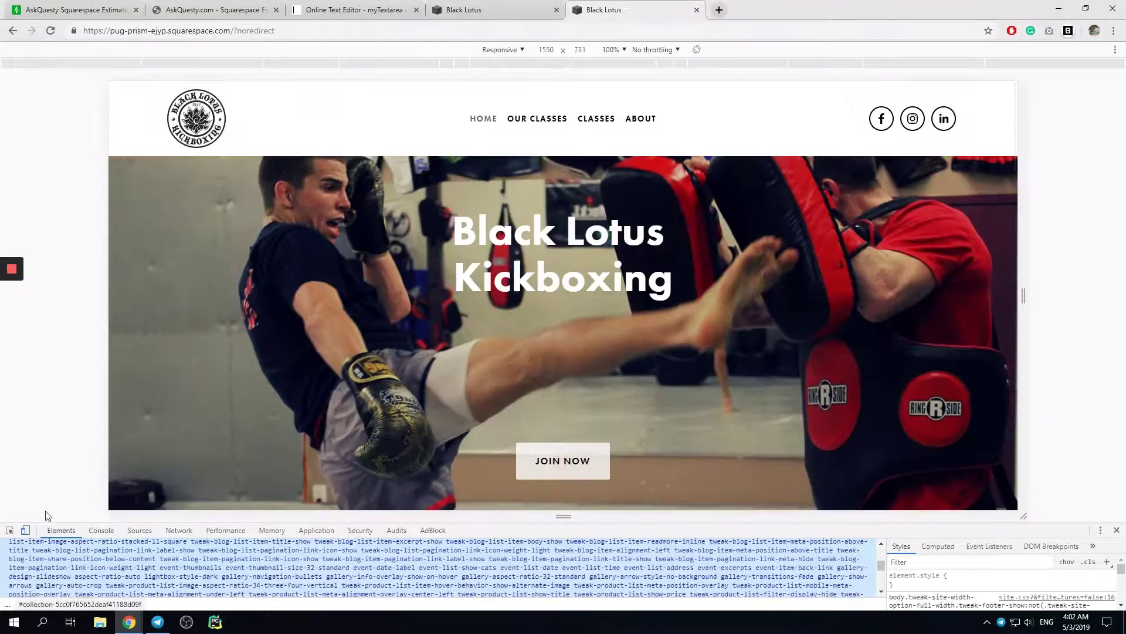
click(10, 530)
scroll(883, 276, down, 5)
scroll(882, 274, down, 5)
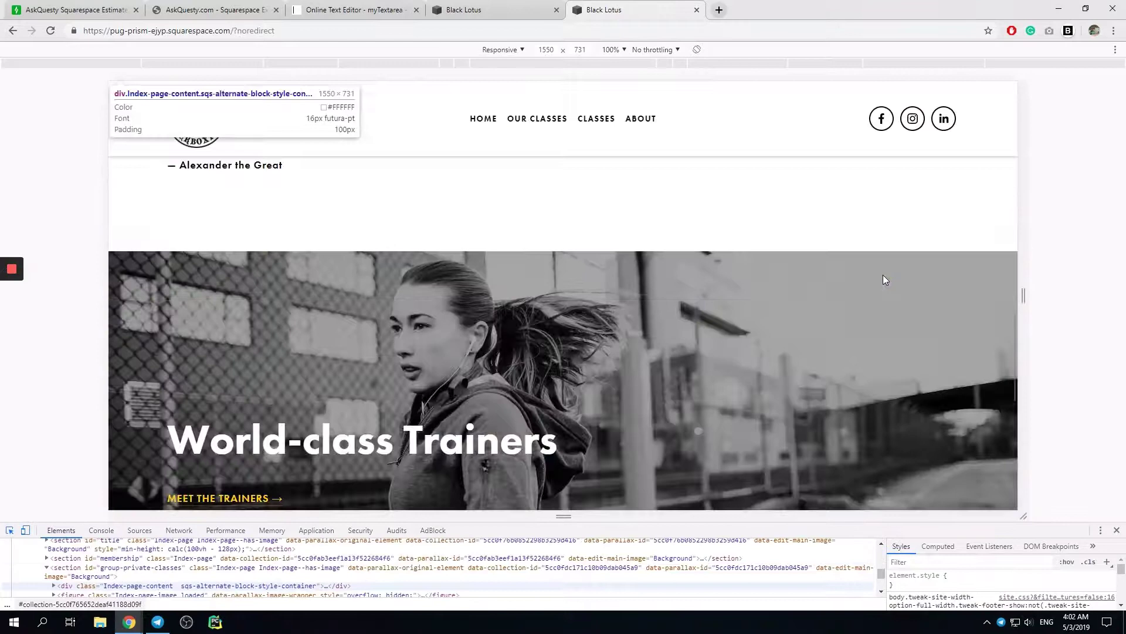
scroll(883, 281, down, 5)
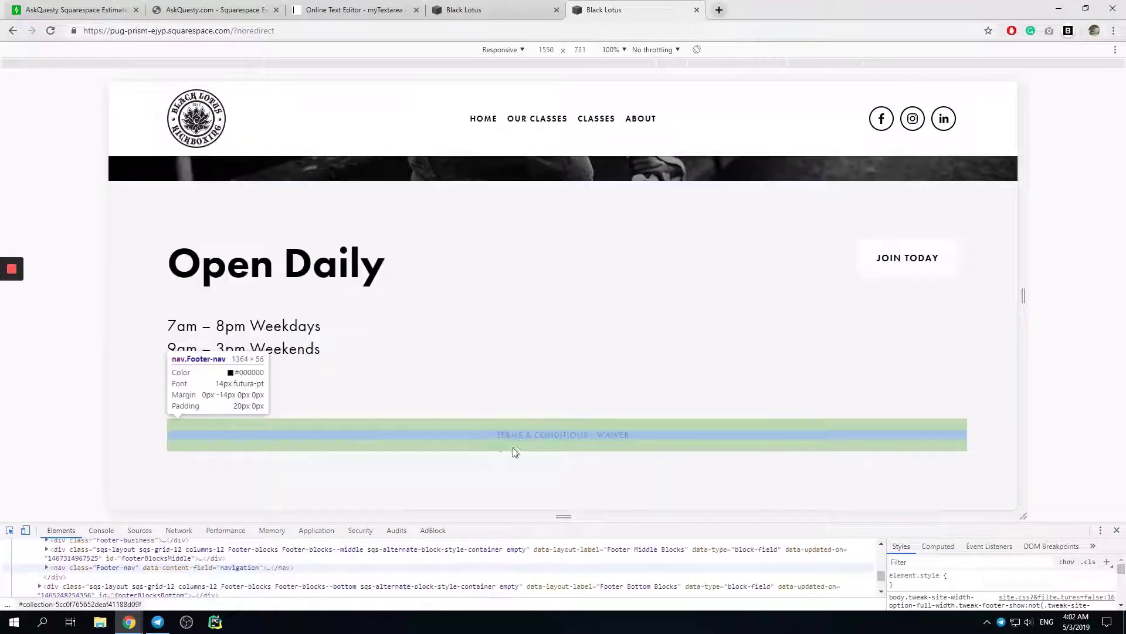
click(488, 425)
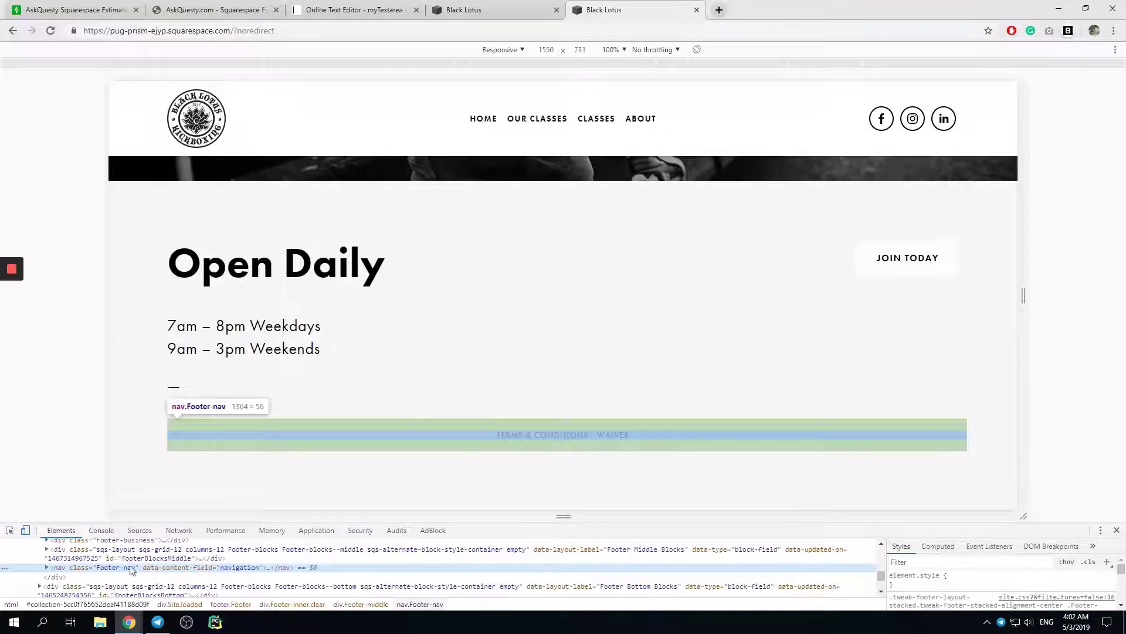
double_click(121, 568)
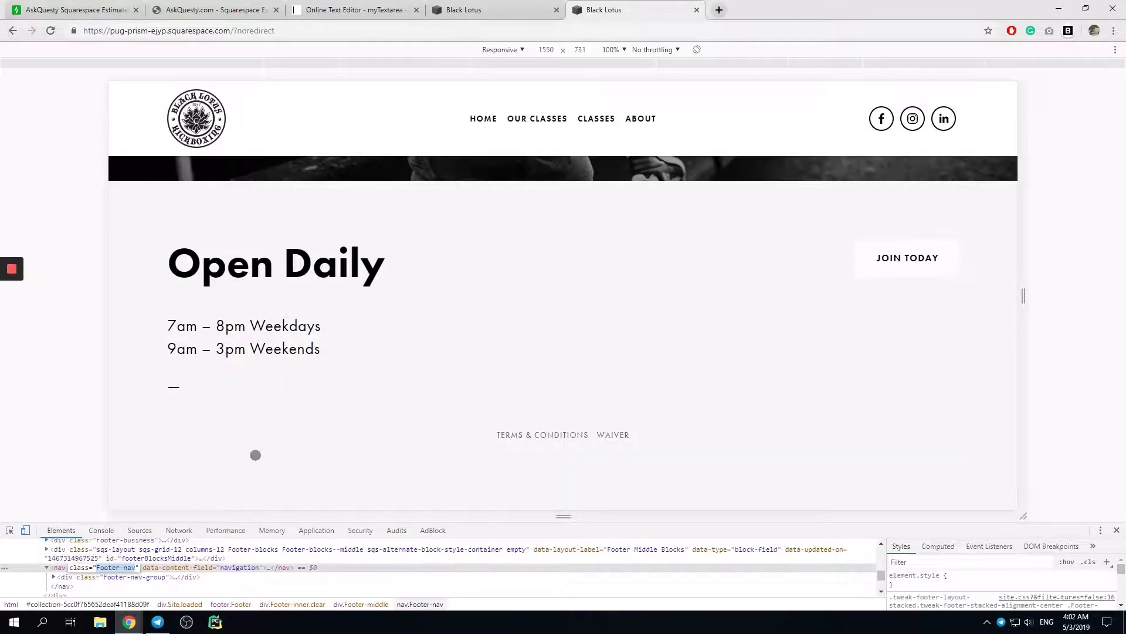
scroll(254, 456, up, 10)
scroll(299, 422, up, 10)
scroll(341, 390, up, 10)
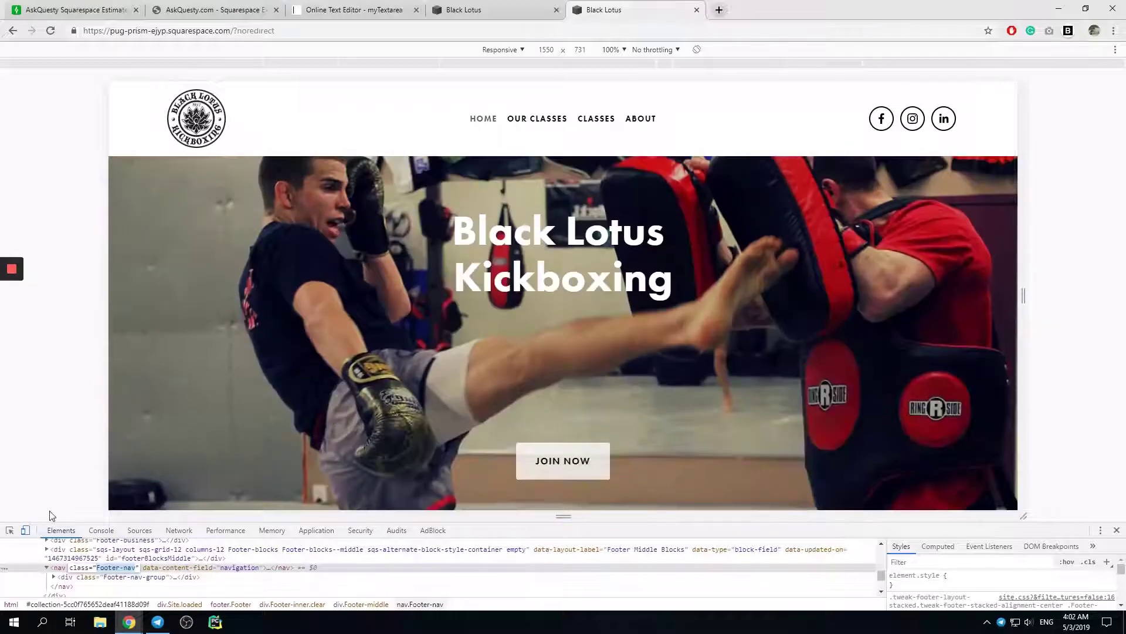
Select the <body> element and its ID, collection-5cc0f765652deaf41188d09f, in DevTools
click(10, 530)
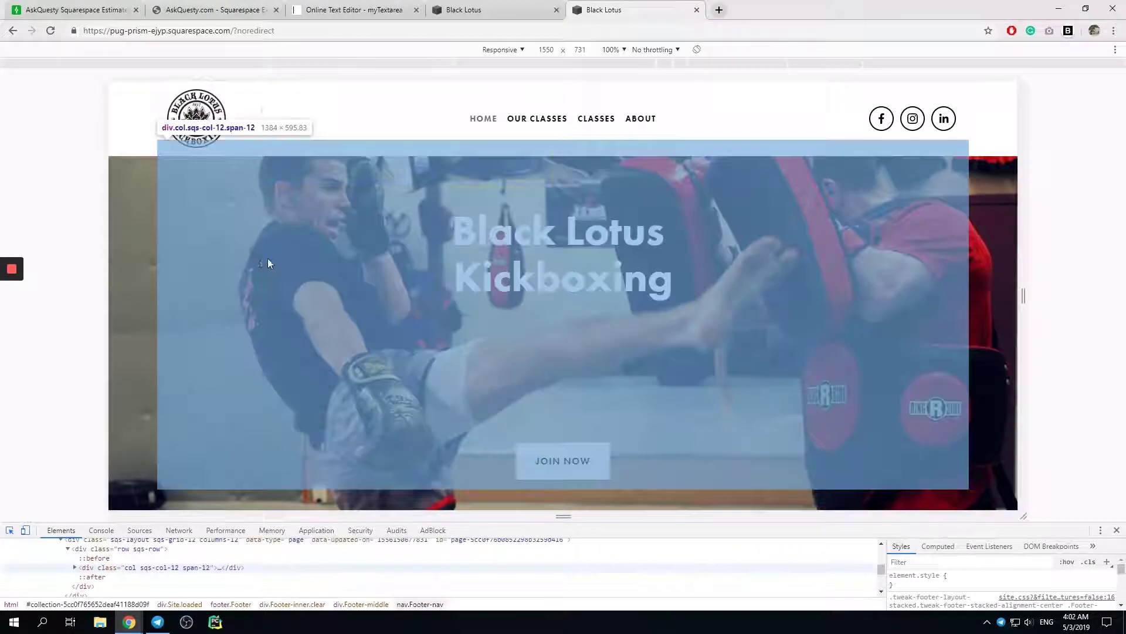
click(268, 260)
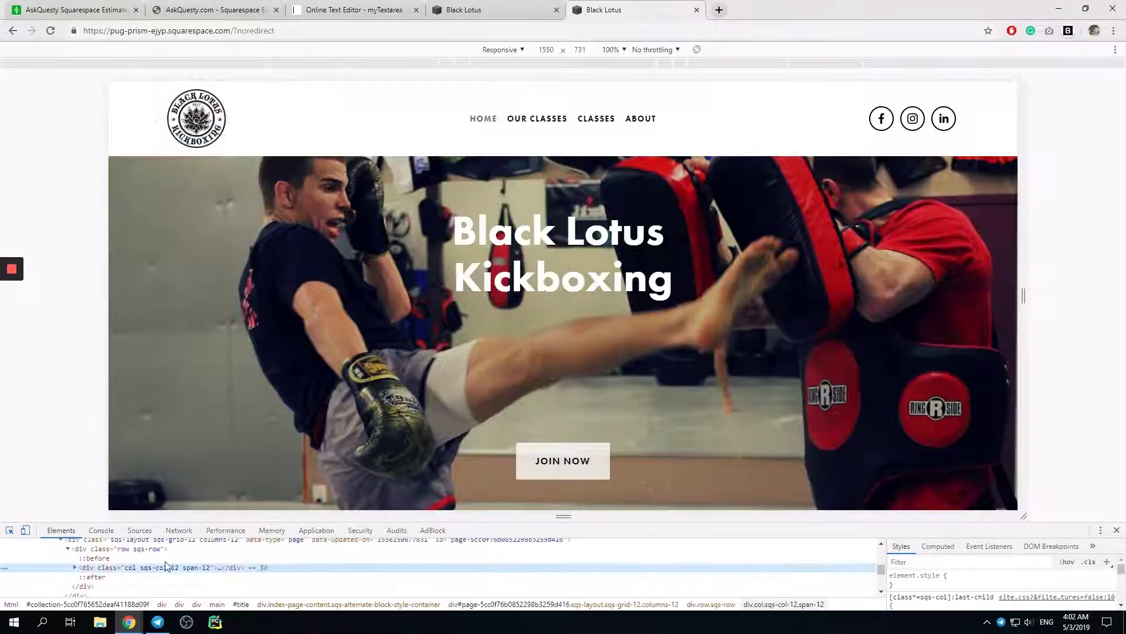
drag(412, 521, 422, 436)
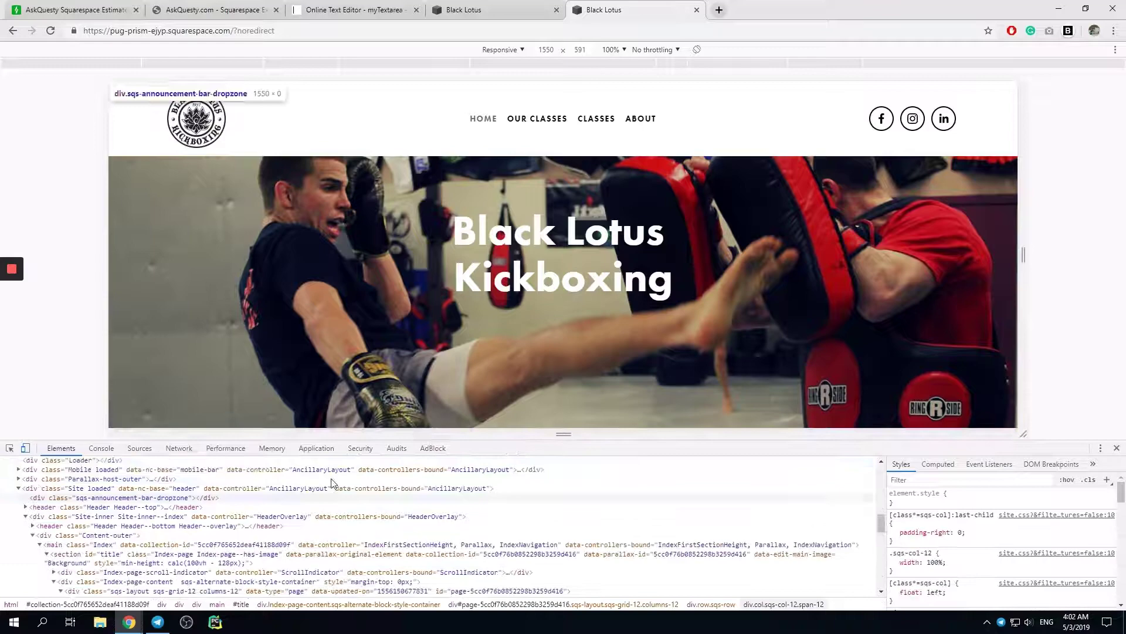
scroll(352, 528, up, 10)
click(343, 497)
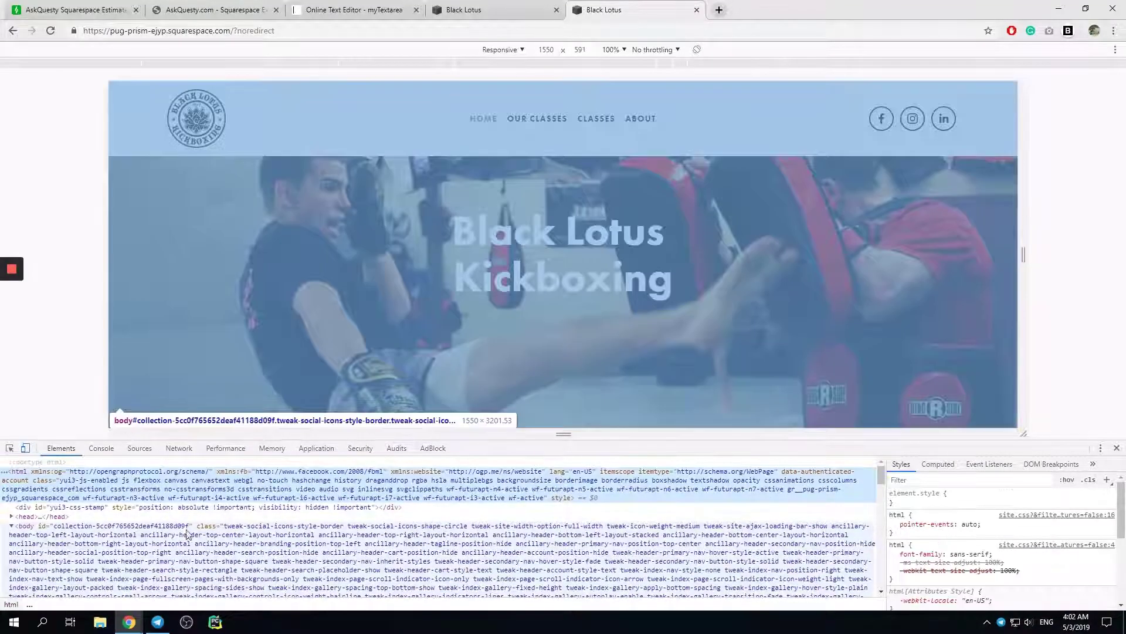
click(138, 534)
scroll(135, 505, up, 2)
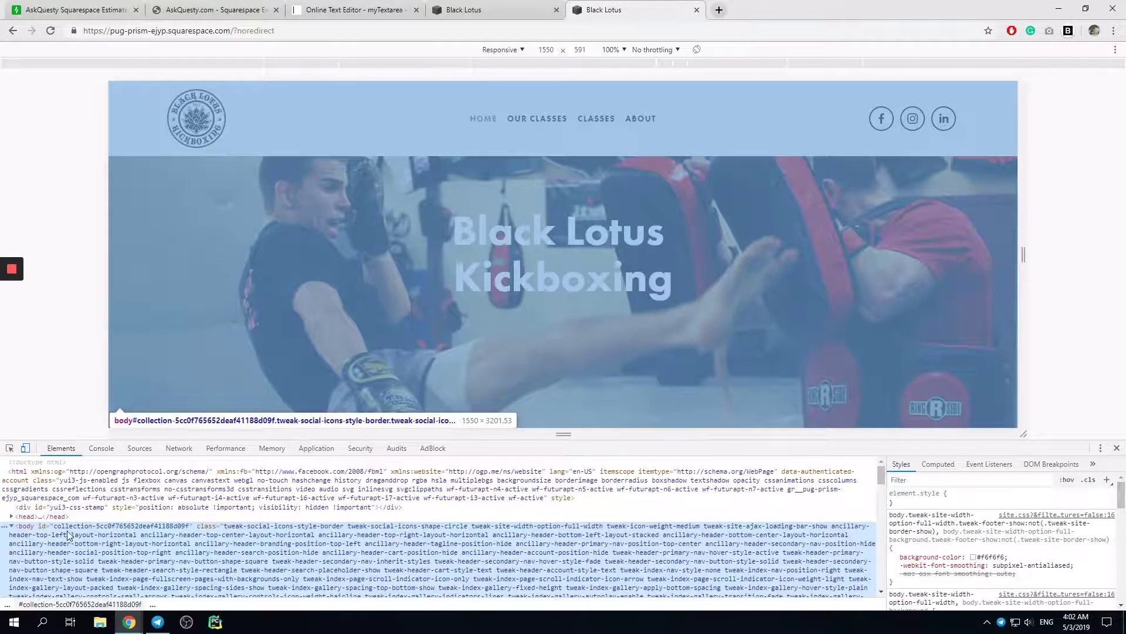
double_click(68, 527)
key(ctrl+c)
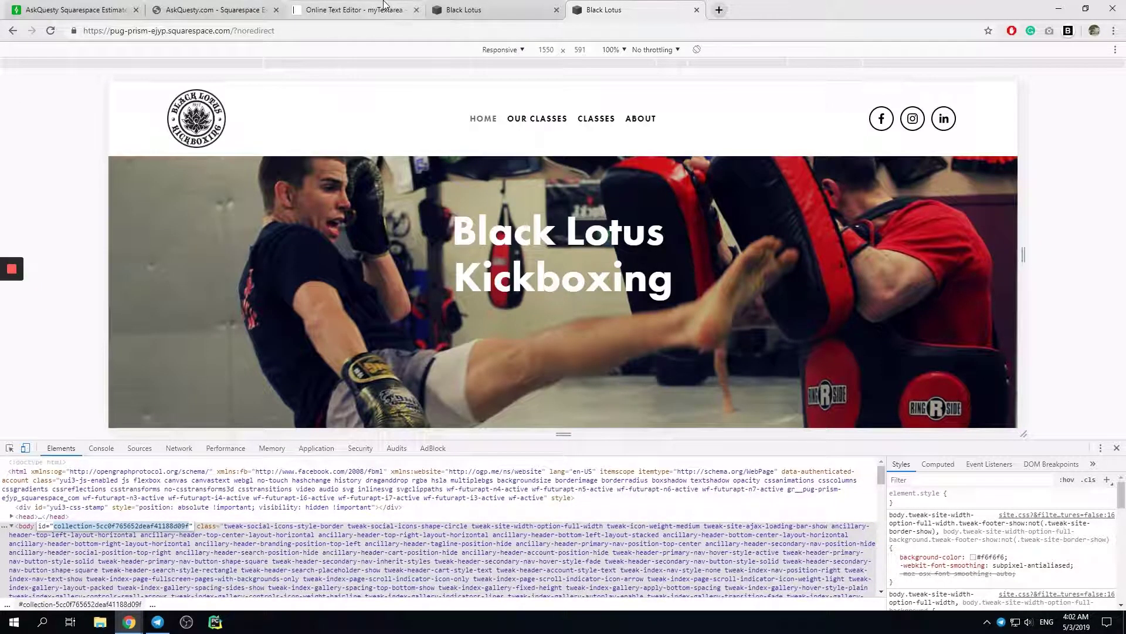
Replace the #block rule with #collection-5cc0f765652deaf41188d09f followed by an opening brace
click(469, 10)
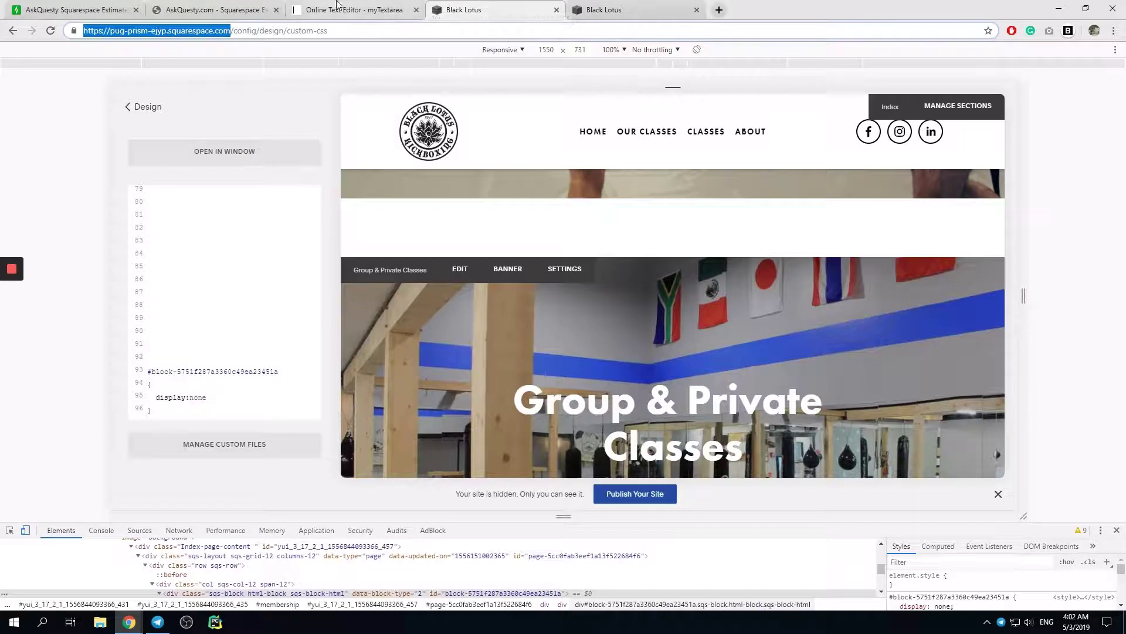
click(173, 363)
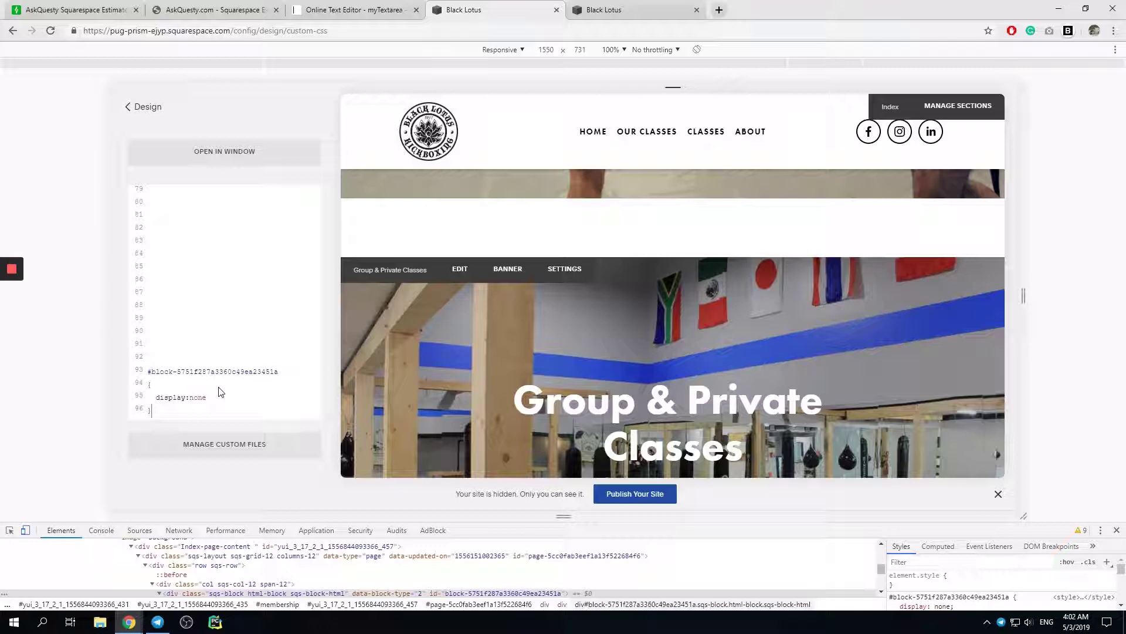
key(BackSpace)
key(BackSpace)
key(BackSpace)
key(BackSpace)
key(BackSpace)
key(BackSpace)
key(BackSpace)
key(BackSpace)
key(BackSpace)
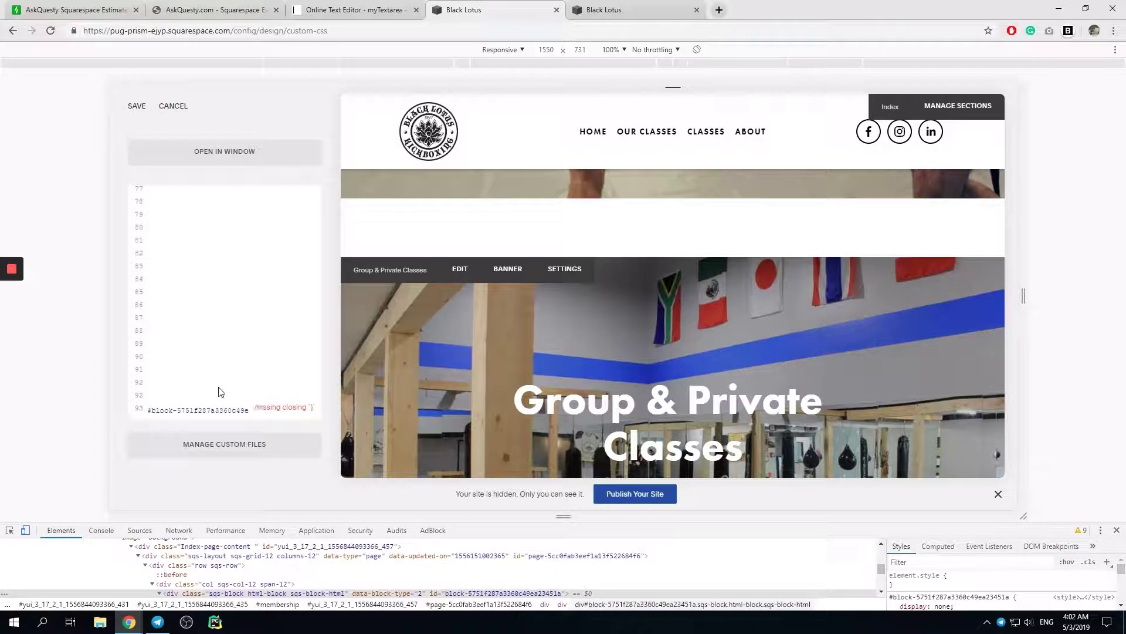
key(BackSpace)
key(BackSpace)
key(BackSpace)
key(BackSpace)
key(BackSpace)
key(BackSpace)
key(BackSpace)
key(ctrl+v)
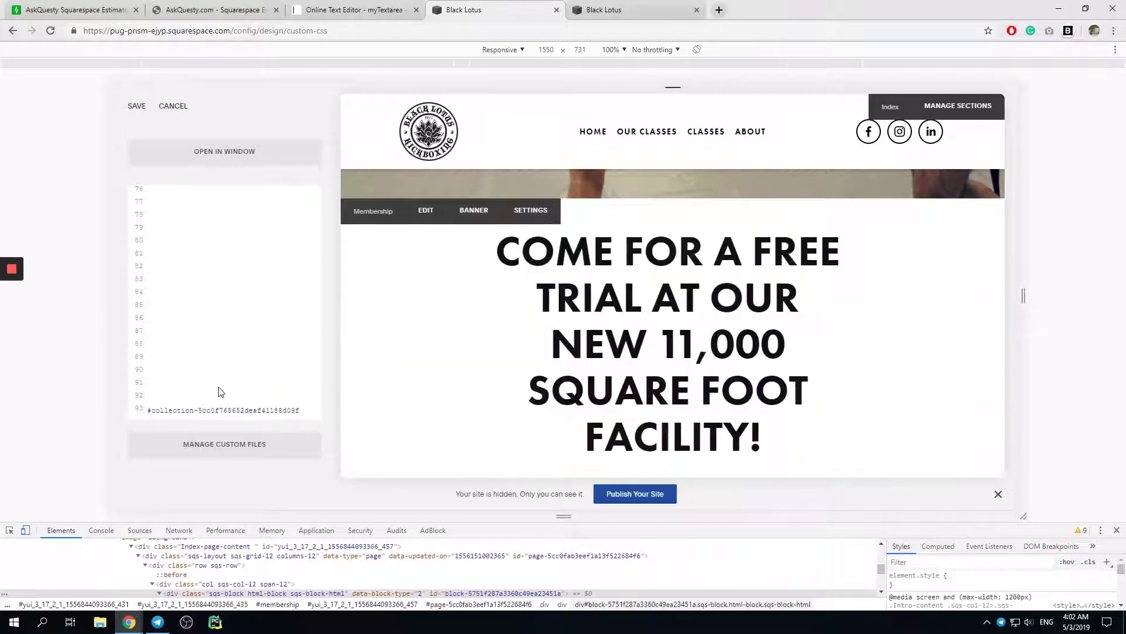
key(Return)
text({)
key(Return)
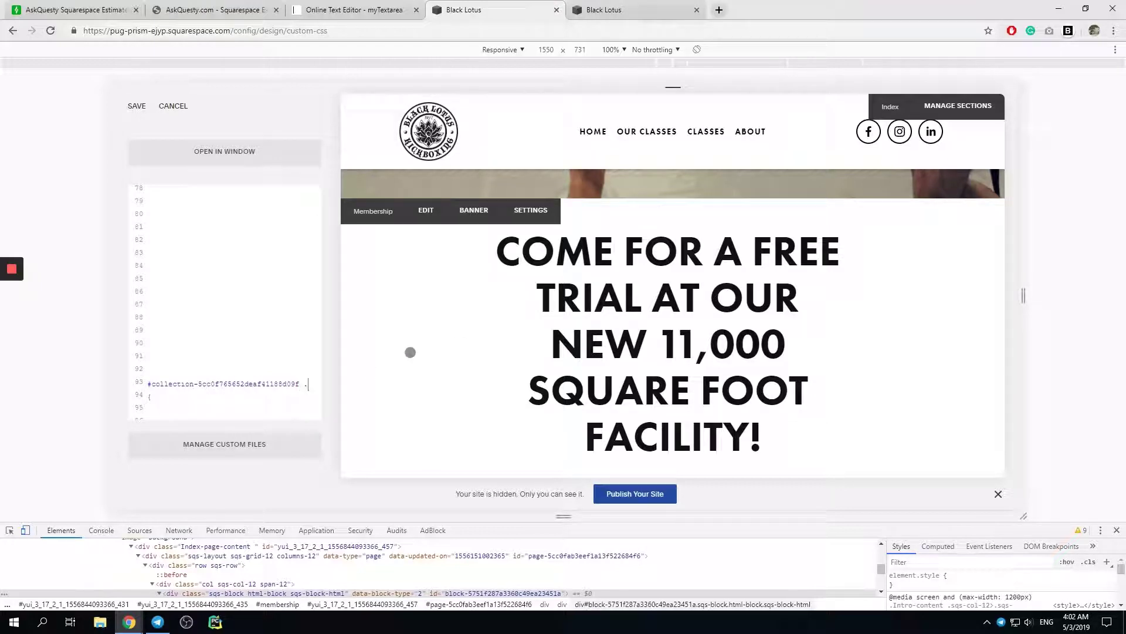
Copy the Footer-nav class name from the live site's footer links
click(633, 10)
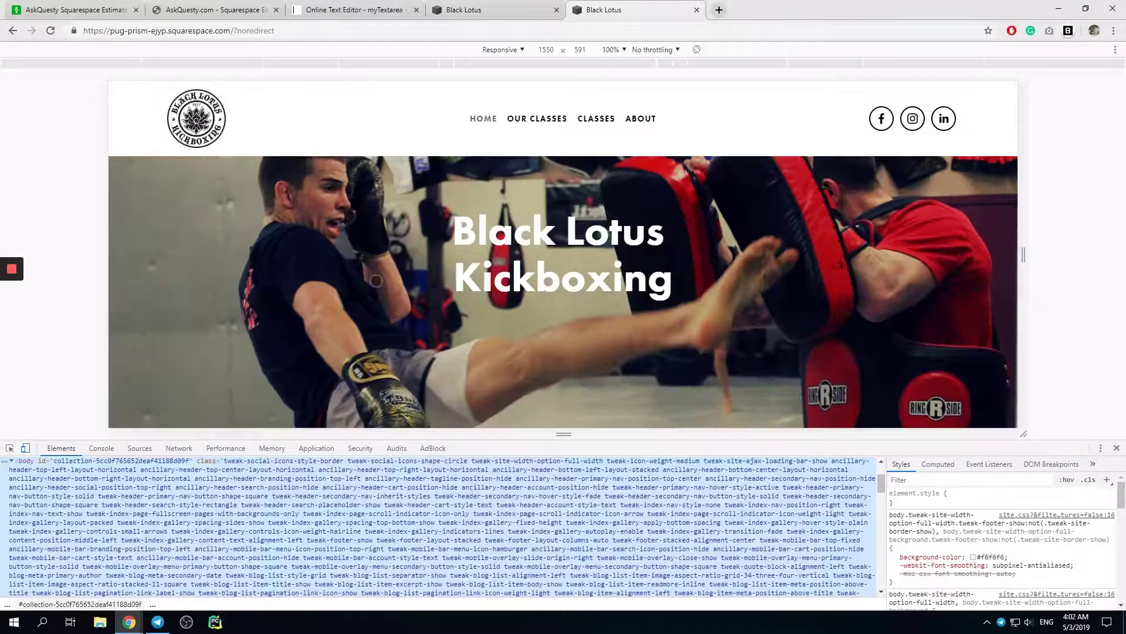
click(9, 447)
scroll(905, 254, down, 5)
scroll(906, 254, down, 5)
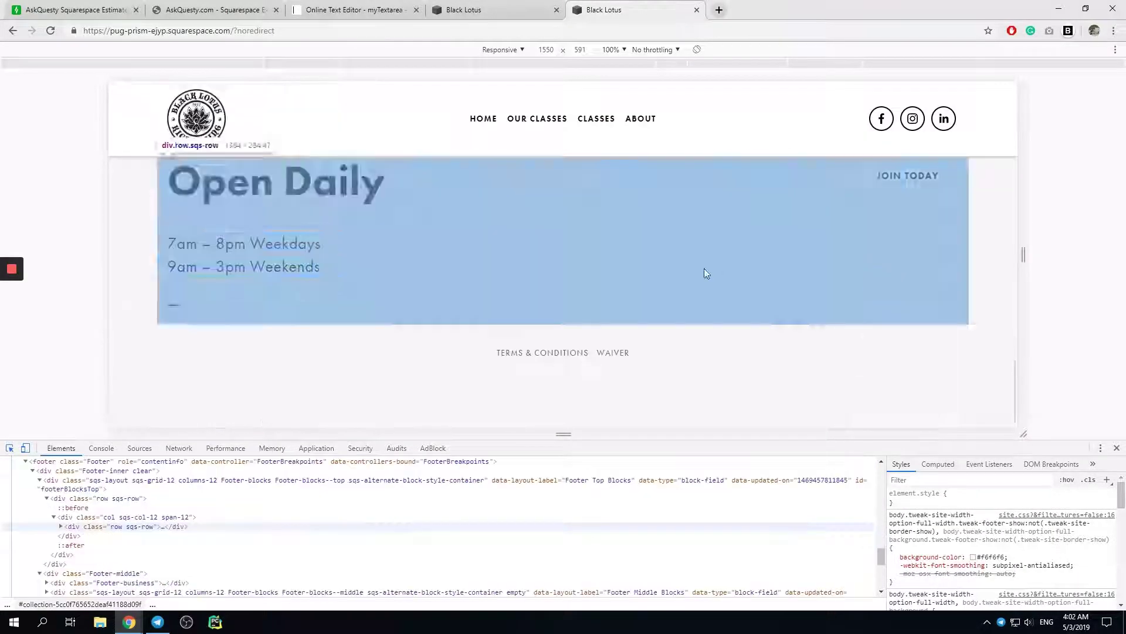
click(660, 353)
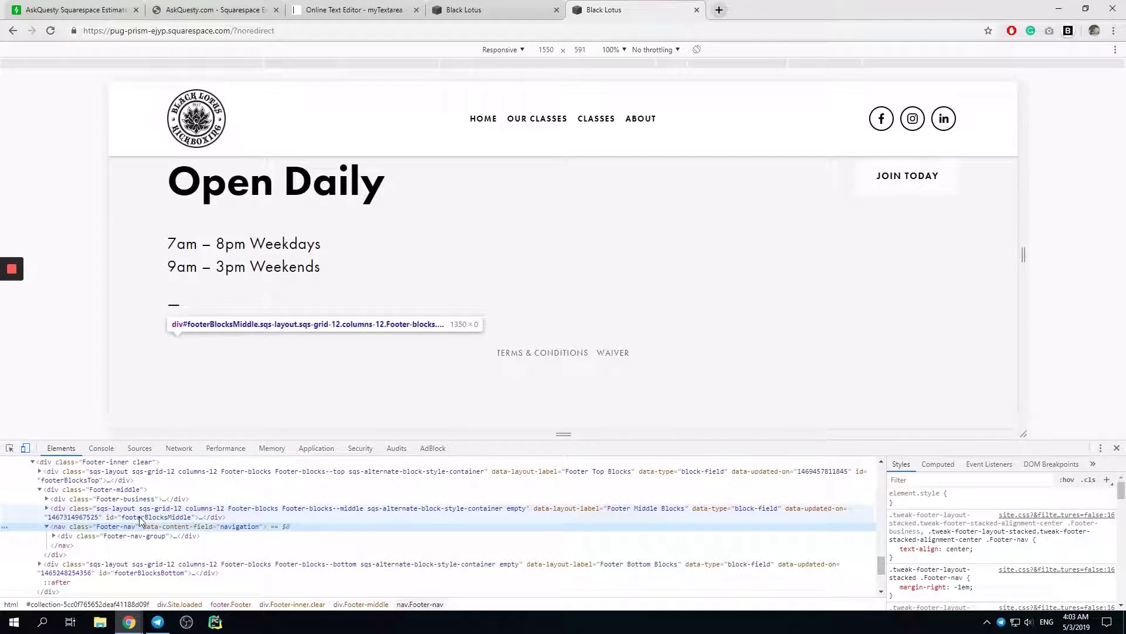
double_click(123, 528)
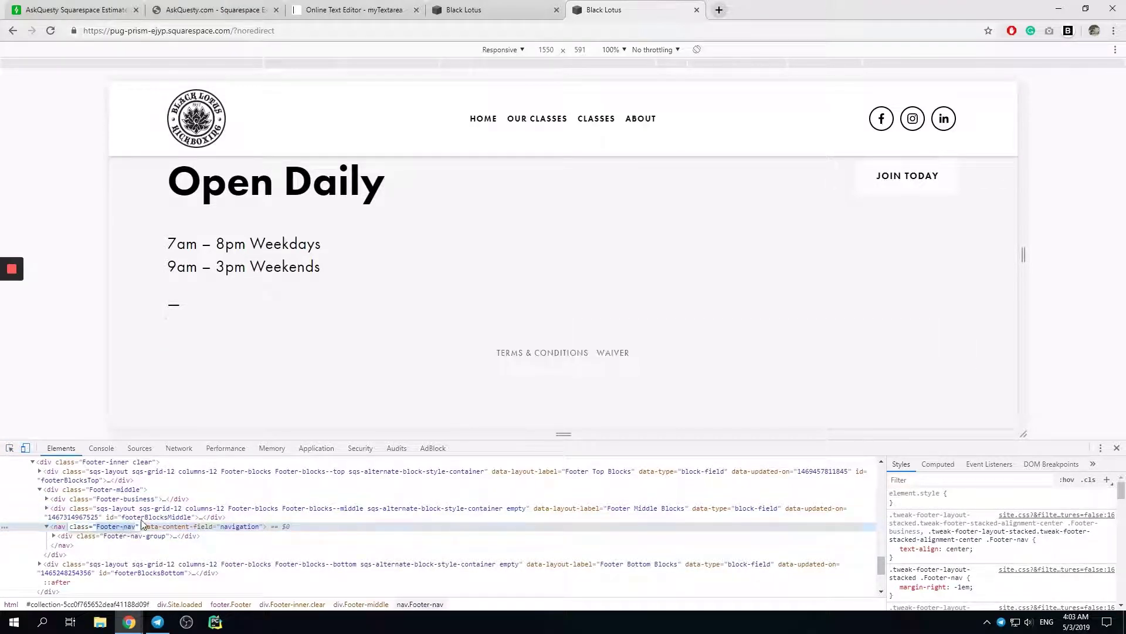
Add .Footer-nav with display: none; inside the collection rule and save the CSS
click(493, 10)
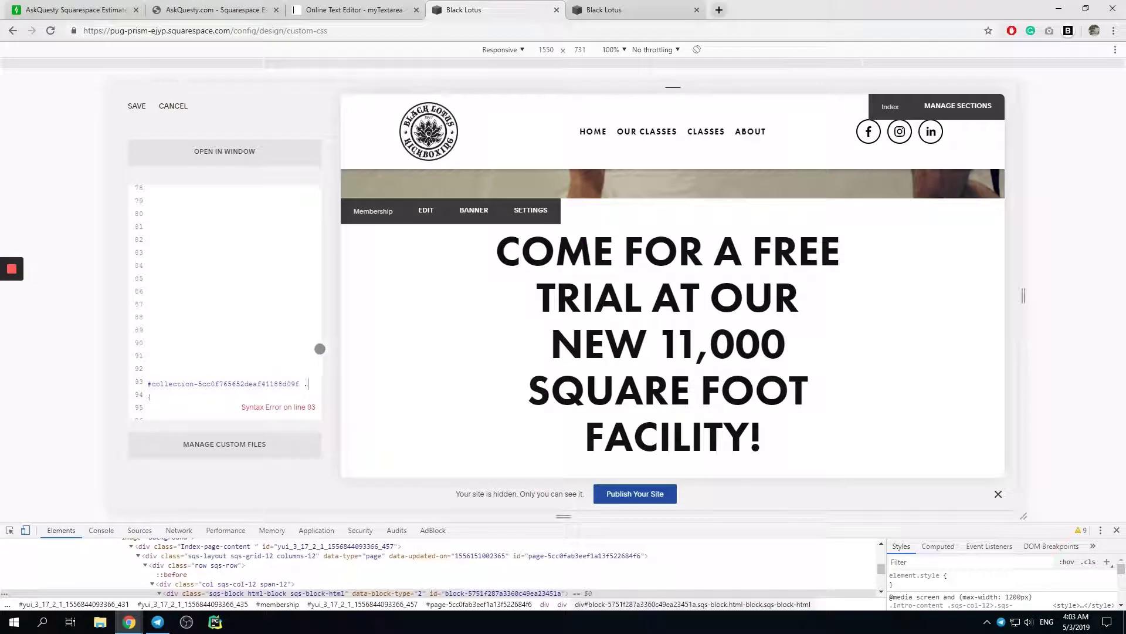
click(197, 415)
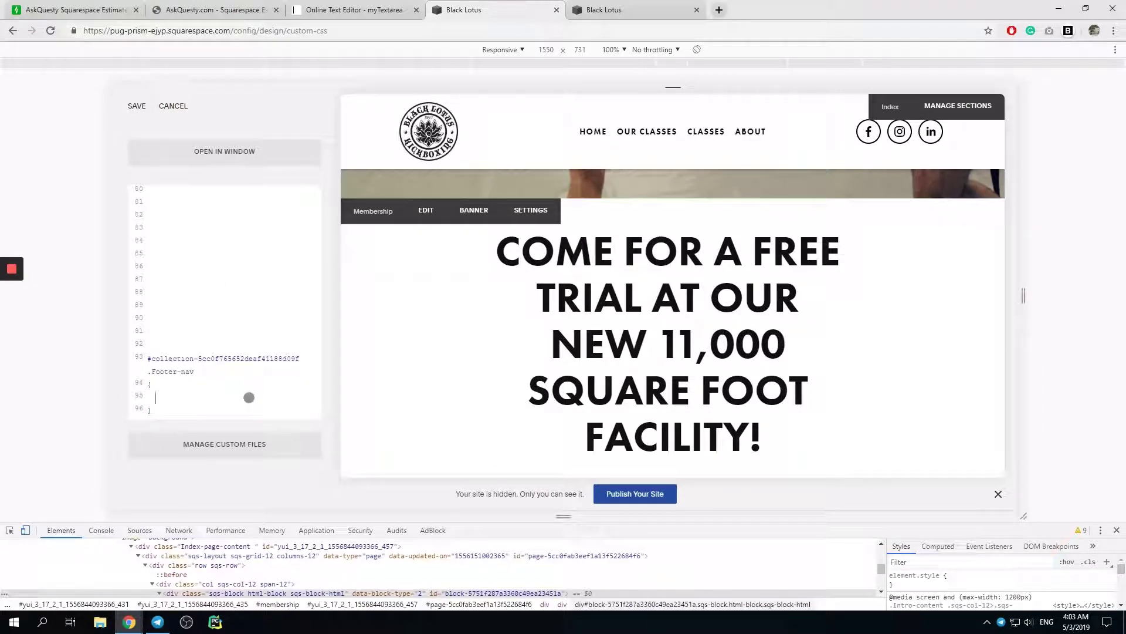
text(display: non)
text(e;)
click(132, 111)
Reload the live homepage so the footer links disappear
click(588, 8)
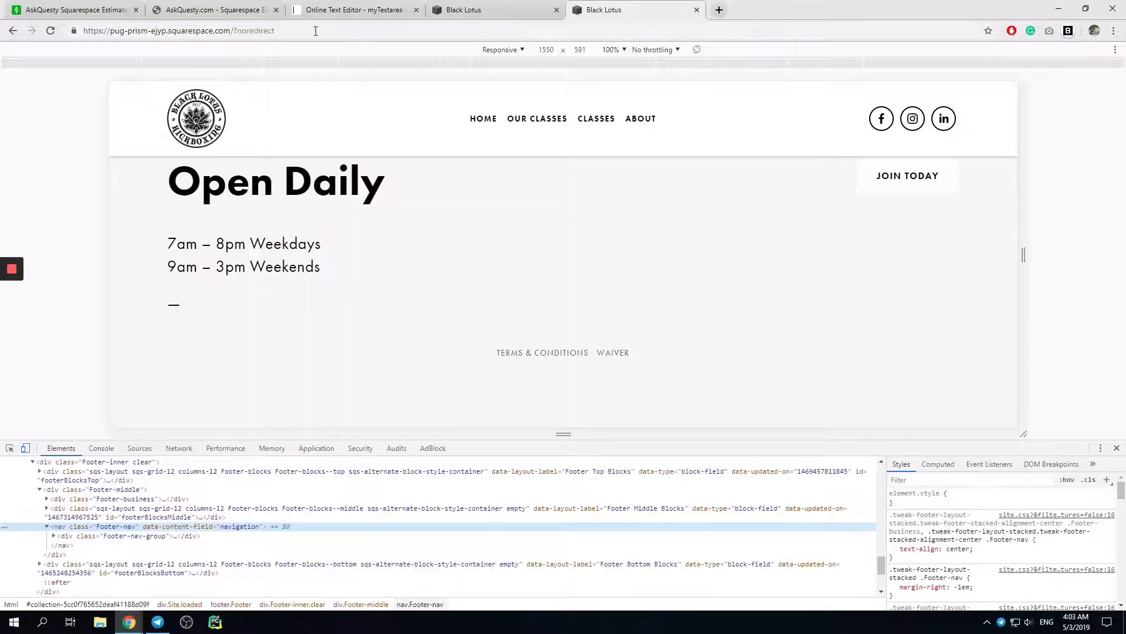
click(52, 33)
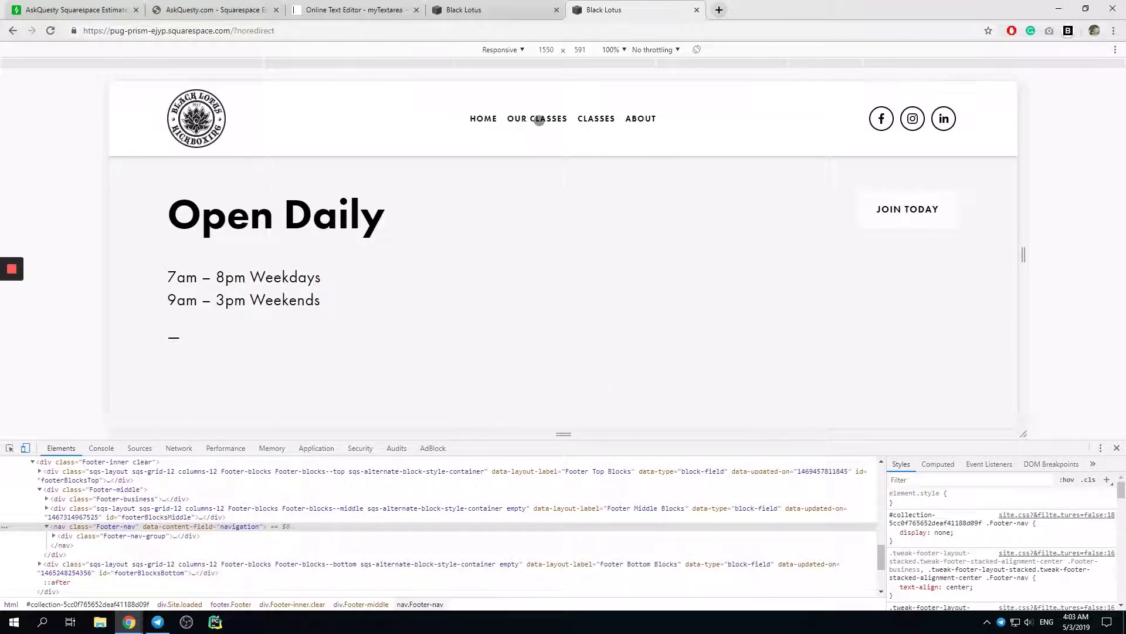
click(641, 119)
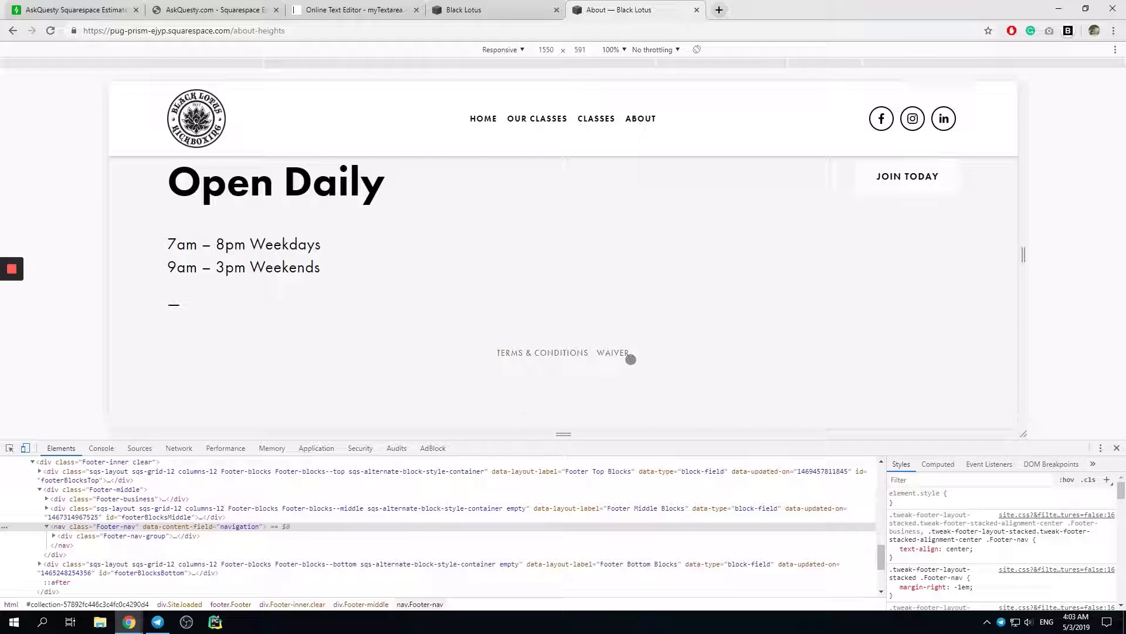
click(484, 118)
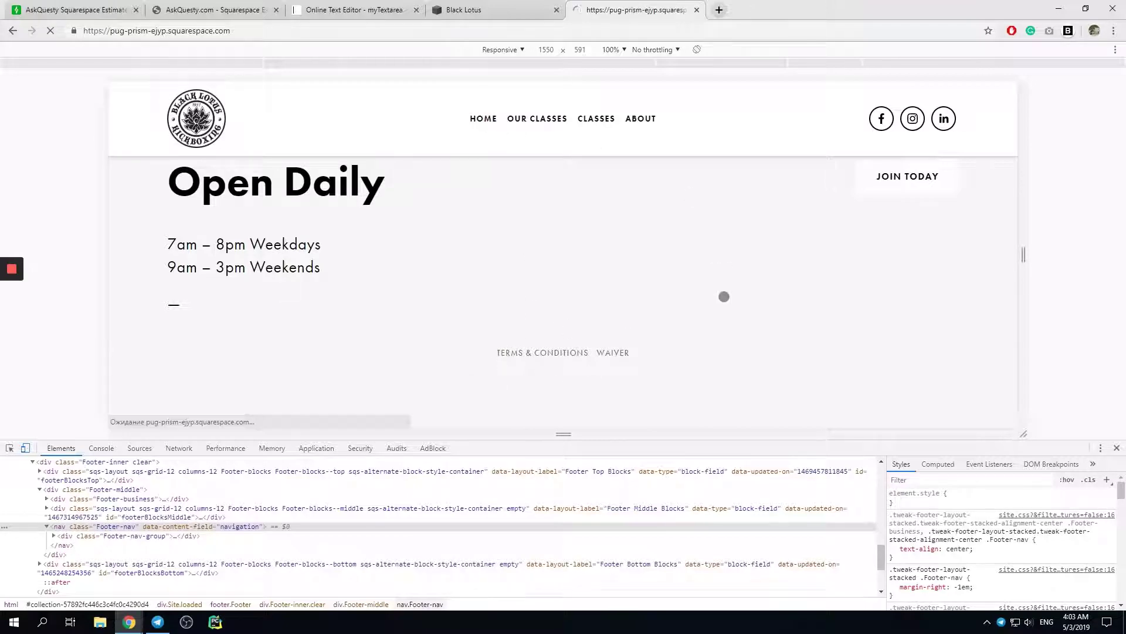
scroll(723, 298, down, 5)
scroll(723, 302, down, 5)
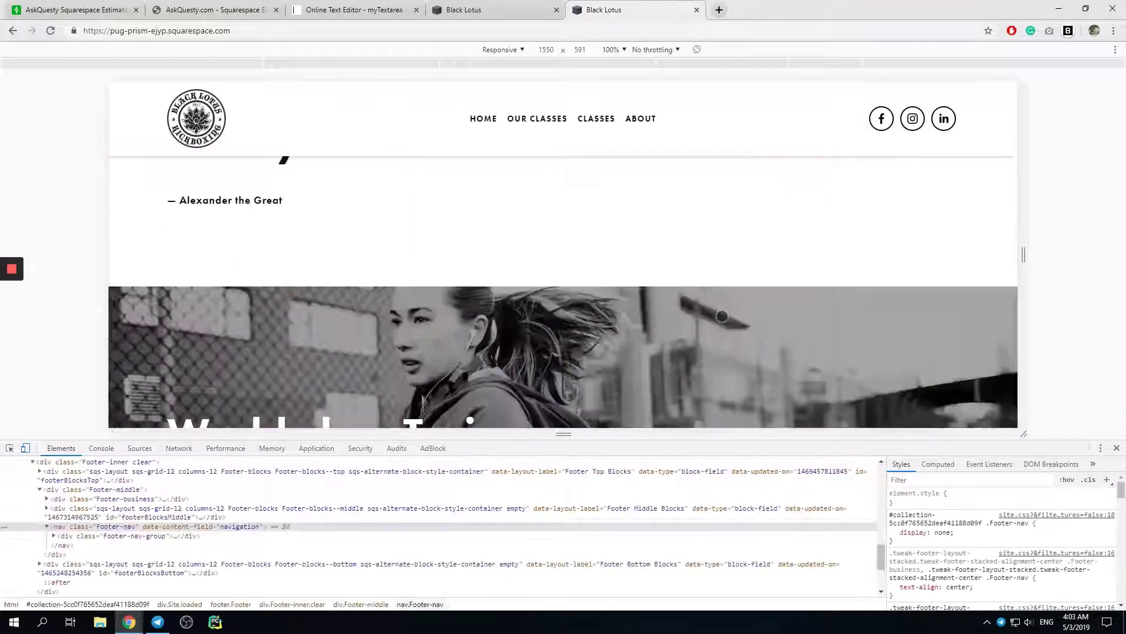
scroll(721, 313, down, 5)
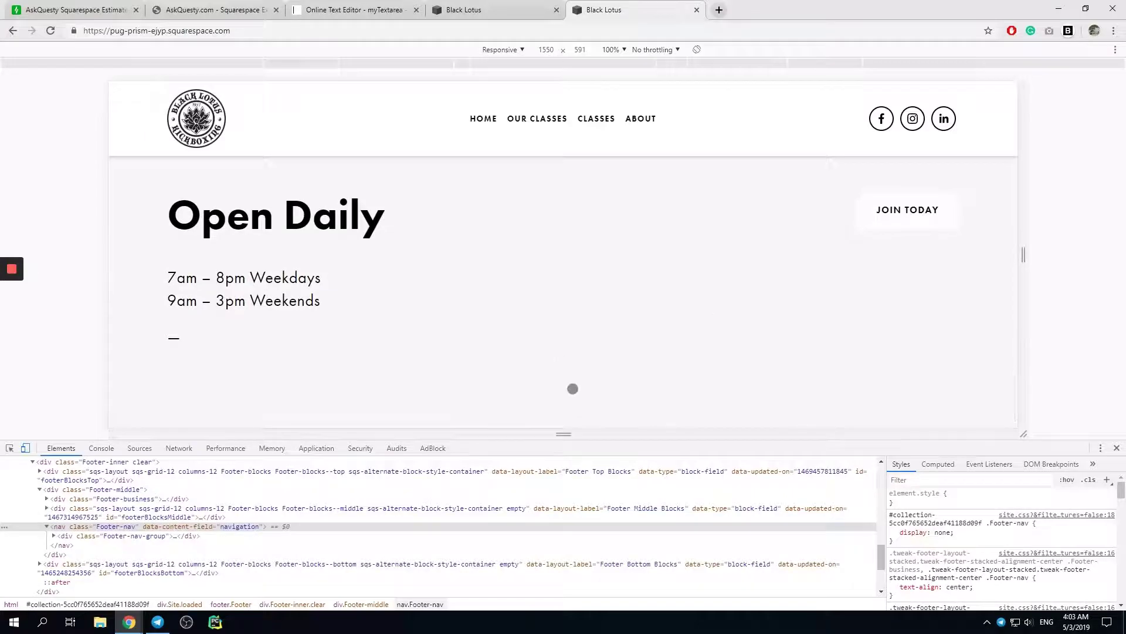